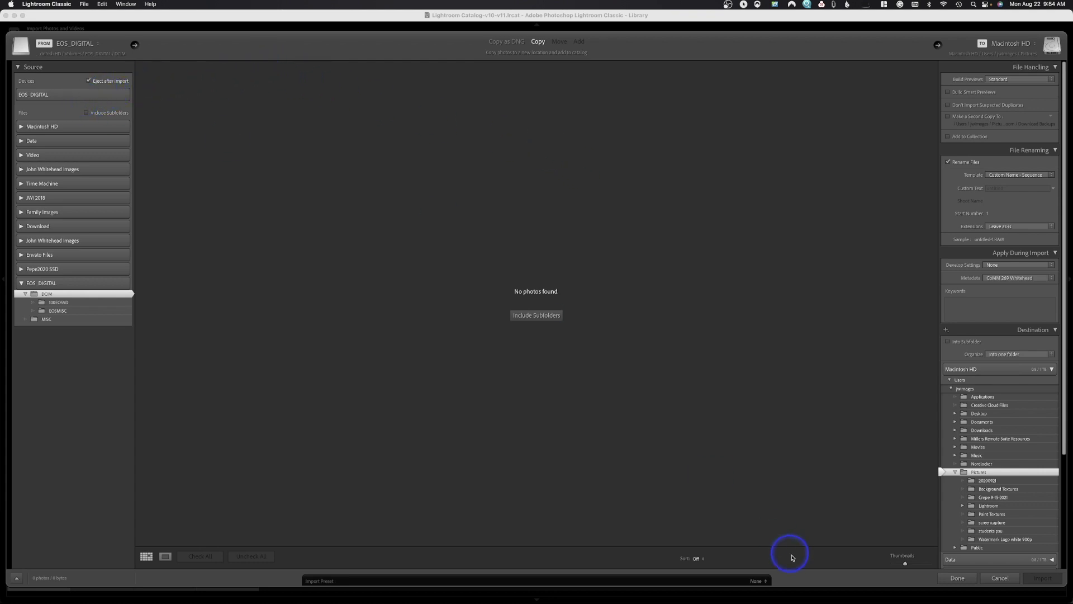
- Close and reopen the photo import window, and show the photos in the EOS_DIGITAL card's first DCIM subfolder
{"action": "left_click", "coordinate": [959, 579]}
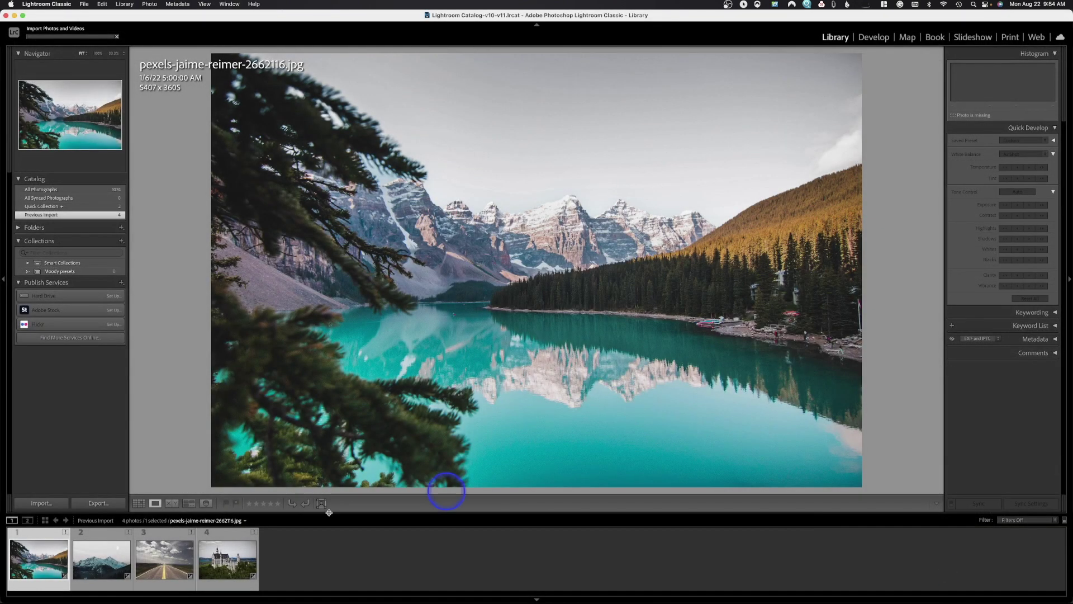
{"action": "left_click", "coordinate": [49, 504]}
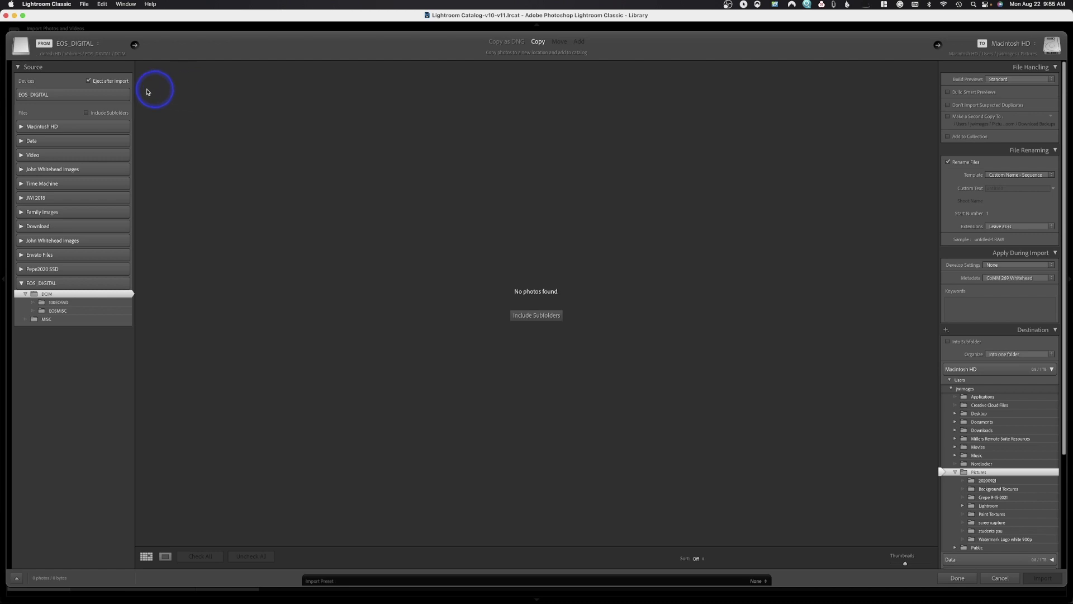
{"action": "left_click", "coordinate": [58, 97]}
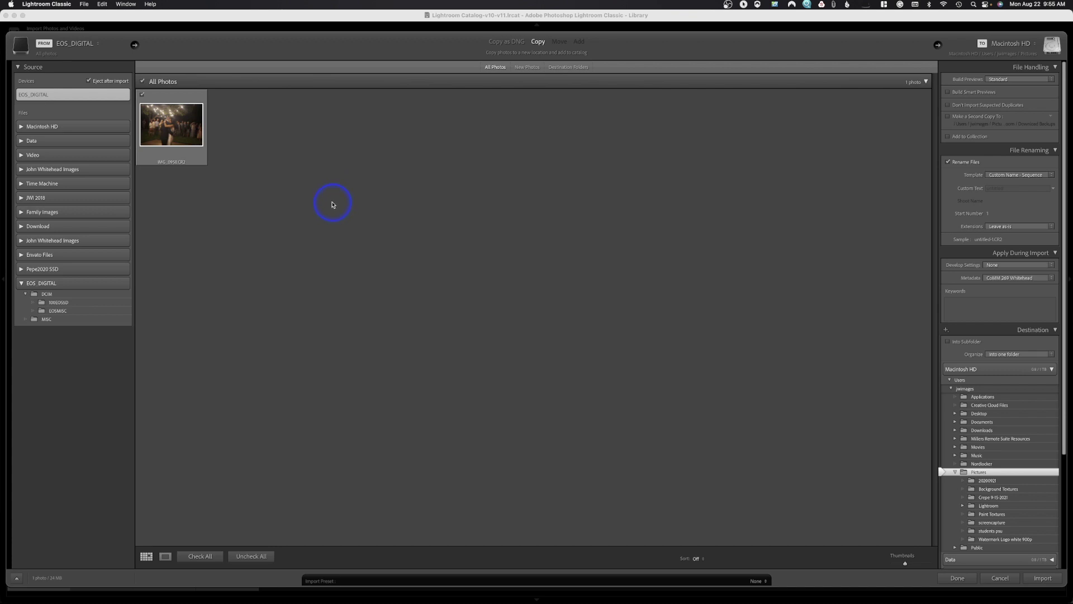
{"action": "left_click", "coordinate": [42, 303]}
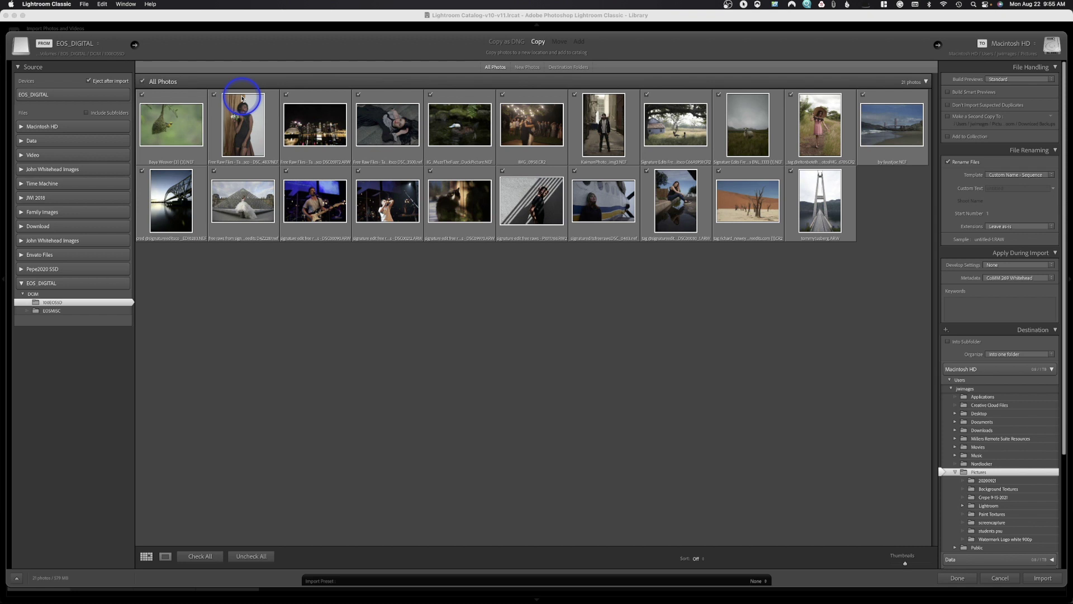
- Toggle all import checkmarks off, on and off again, and check only the second and sixth photos in the upper row
{"action": "left_click", "coordinate": [251, 557]}
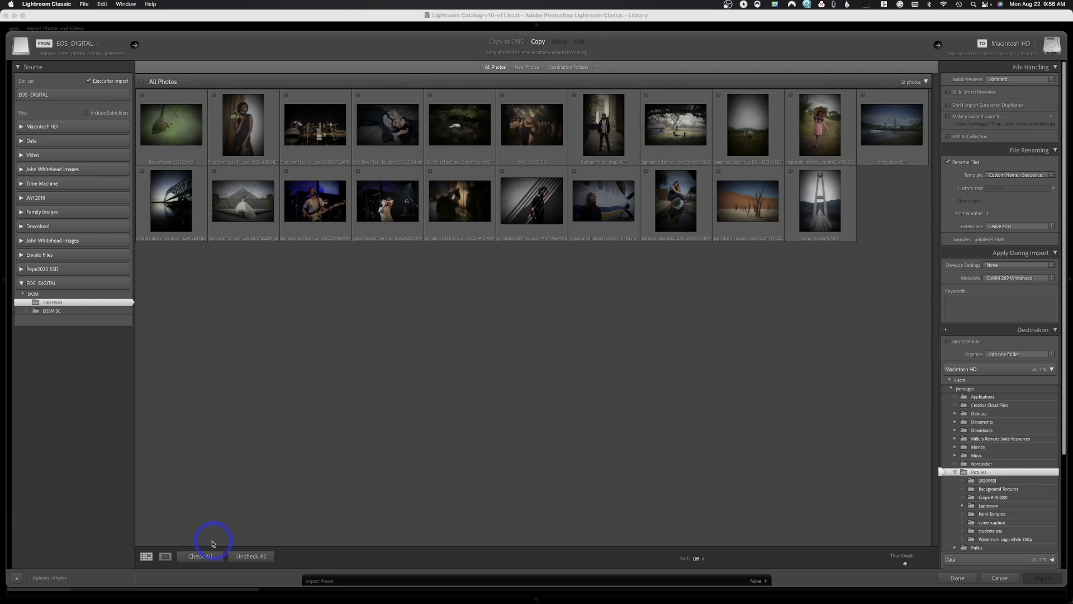
{"action": "left_click", "coordinate": [199, 556]}
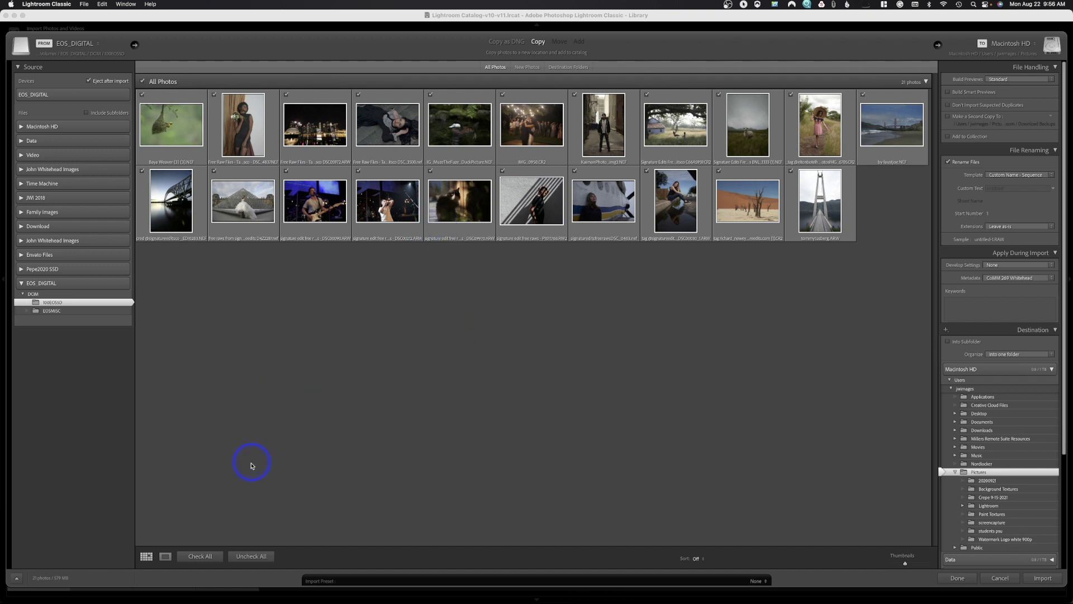
{"action": "left_click", "coordinate": [251, 556]}
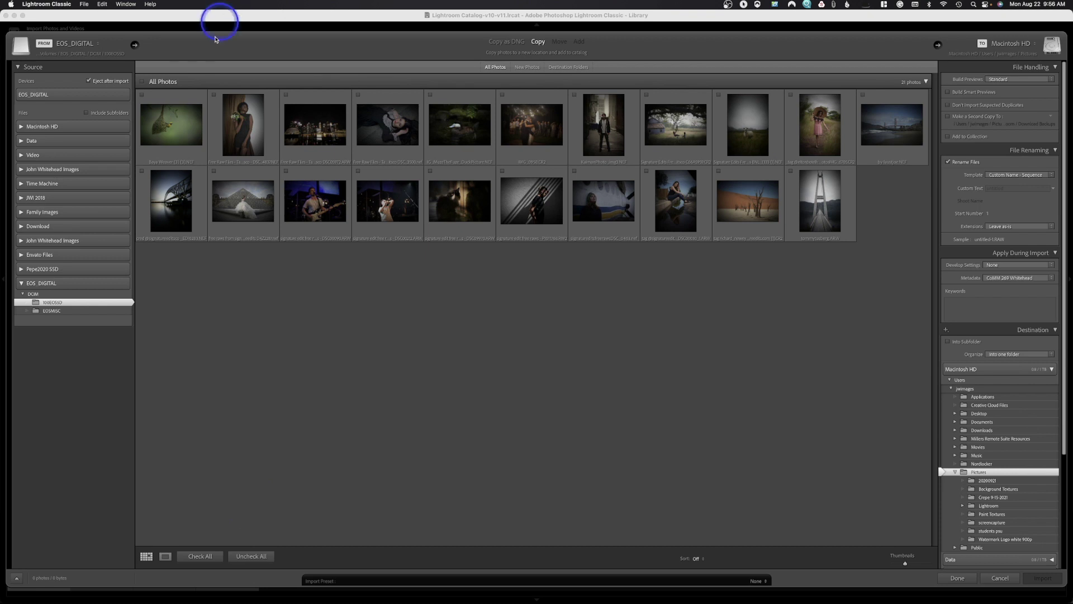
{"action": "left_click", "coordinate": [214, 95]}
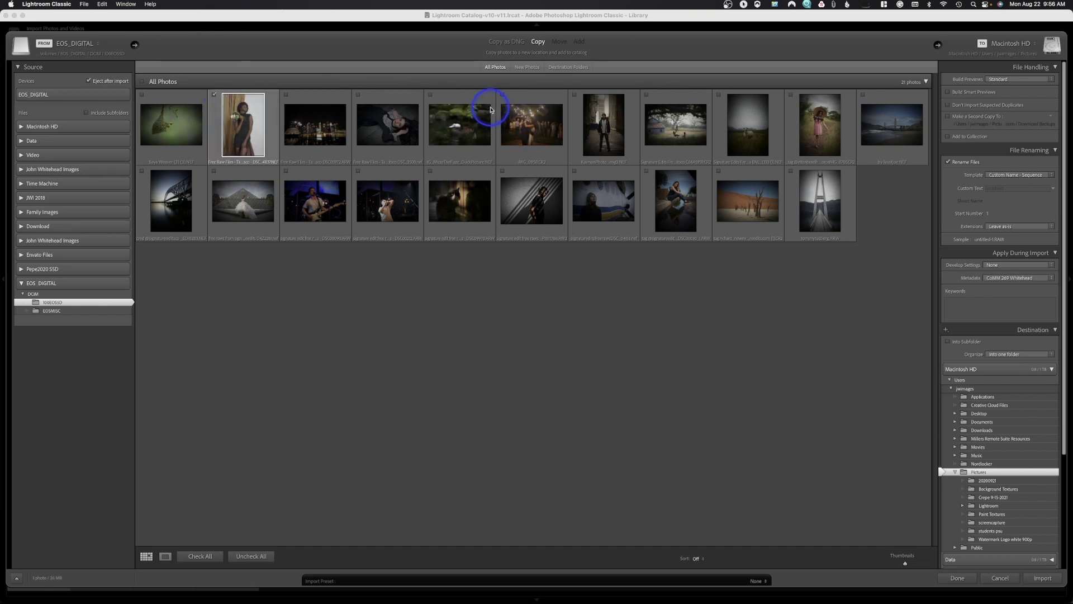
{"action": "left_click", "coordinate": [502, 95]}
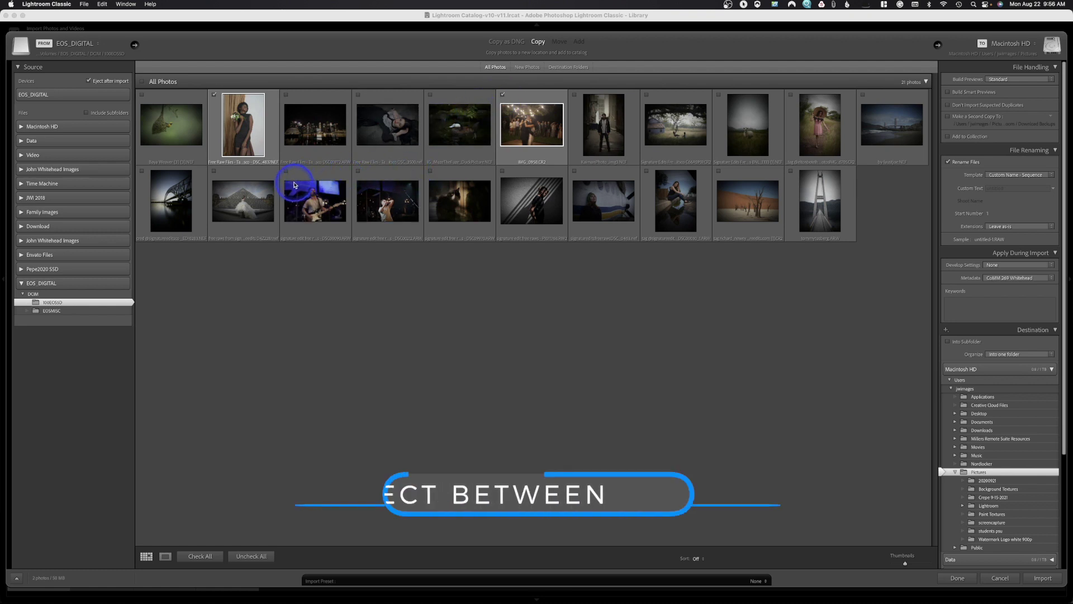
- Select the first six photos of the second row as a range and check them together, plus that row's eighth photo
{"action": "left_click", "coordinate": [181, 204]}
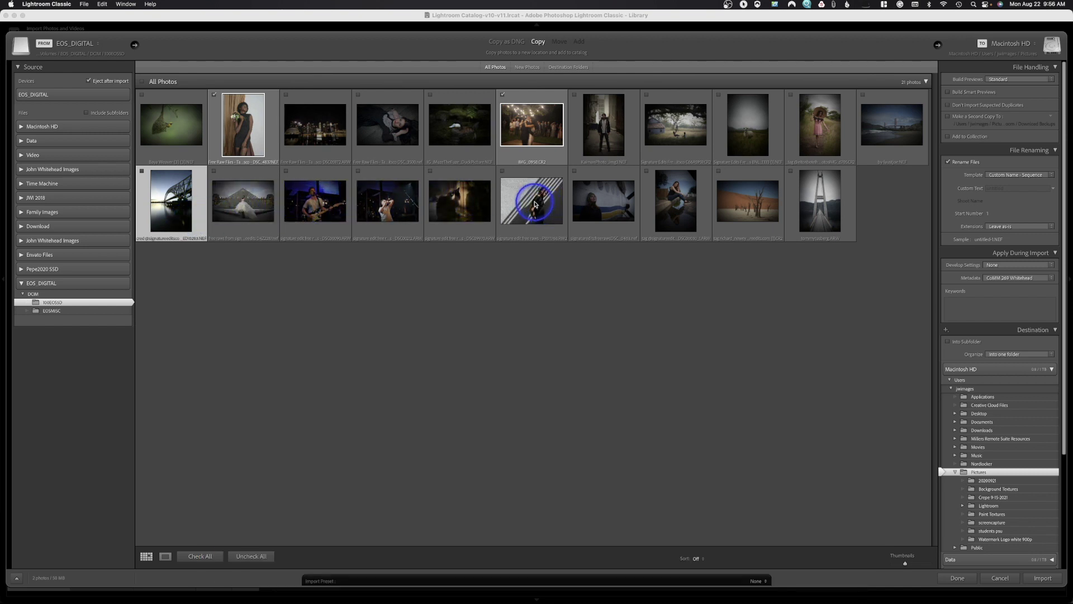
{"action": "left_click", "coordinate": [535, 204], "text": "shift"}
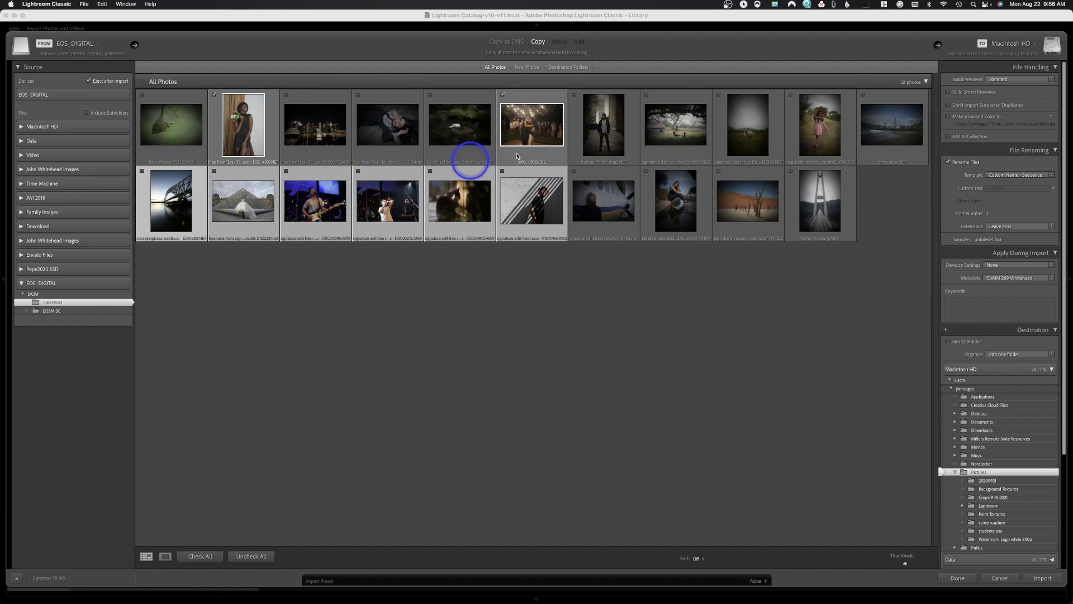
{"action": "left_click", "coordinate": [431, 173]}
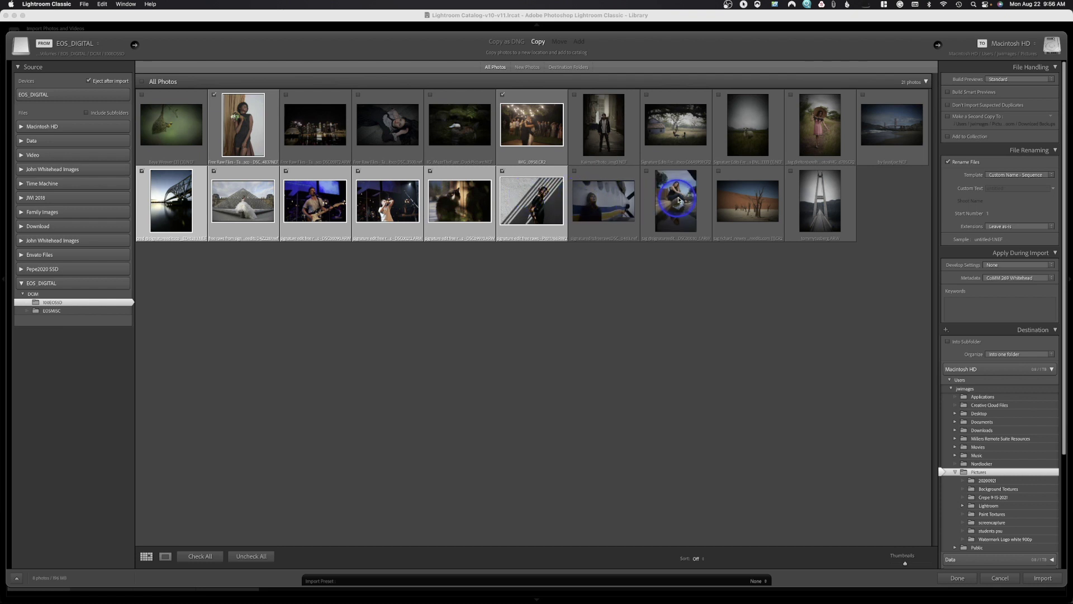
{"action": "left_click", "coordinate": [647, 171]}
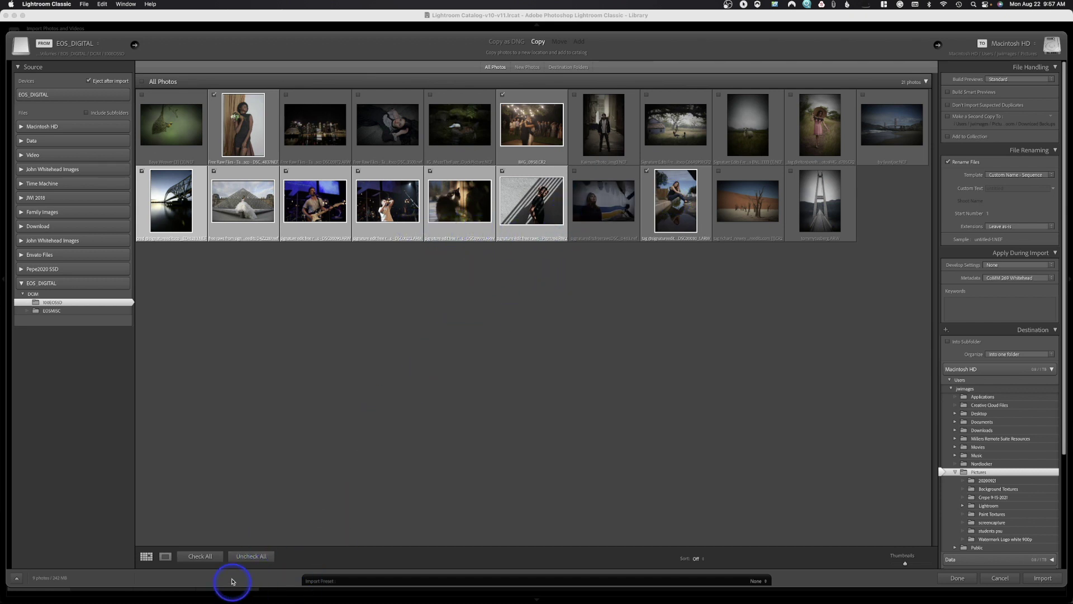
- Uncheck everything and check four non-adjacent photos together: the second and fourth of the upper row, and the fourth and sixth of the lower row
{"action": "left_click", "coordinate": [255, 555]}
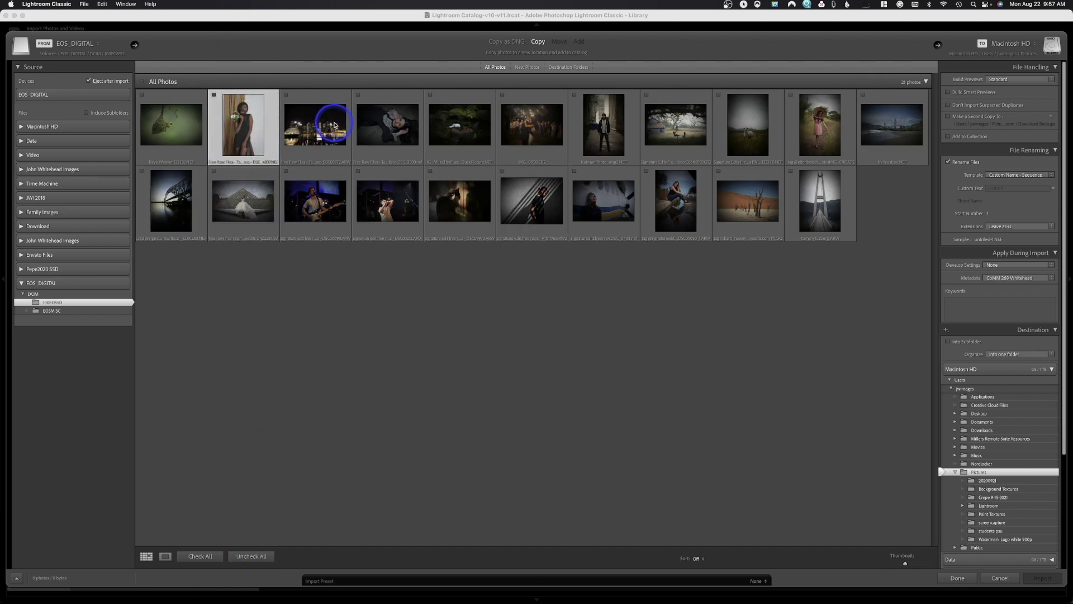
{"action": "left_click", "coordinate": [378, 132], "text": "super"}
{"action": "left_click", "coordinate": [532, 200], "text": "super"}
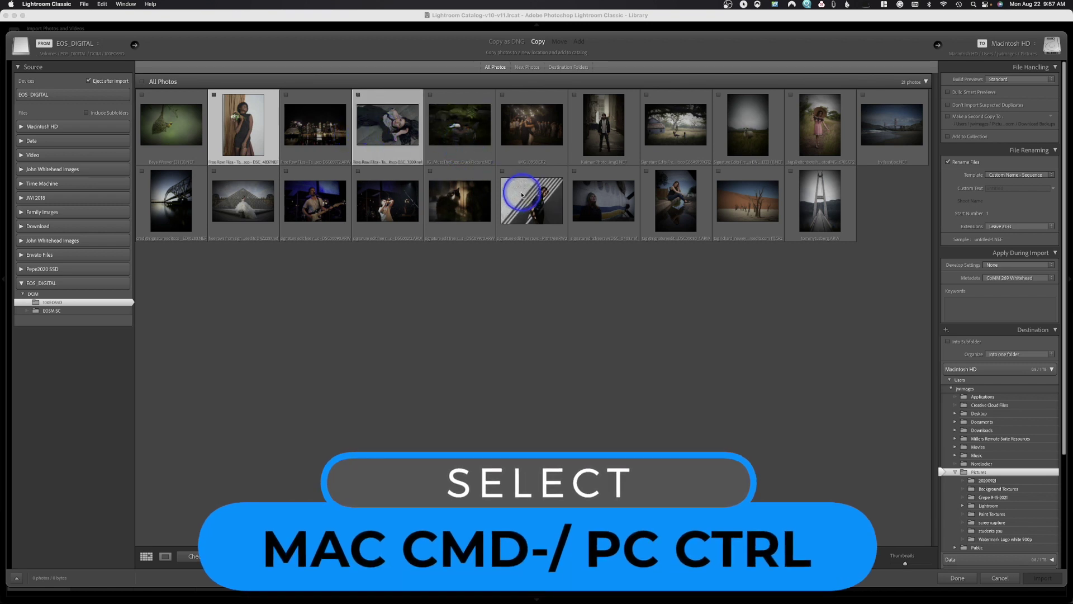
{"action": "left_click", "coordinate": [373, 202], "text": "super"}
{"action": "left_click", "coordinate": [358, 171]}
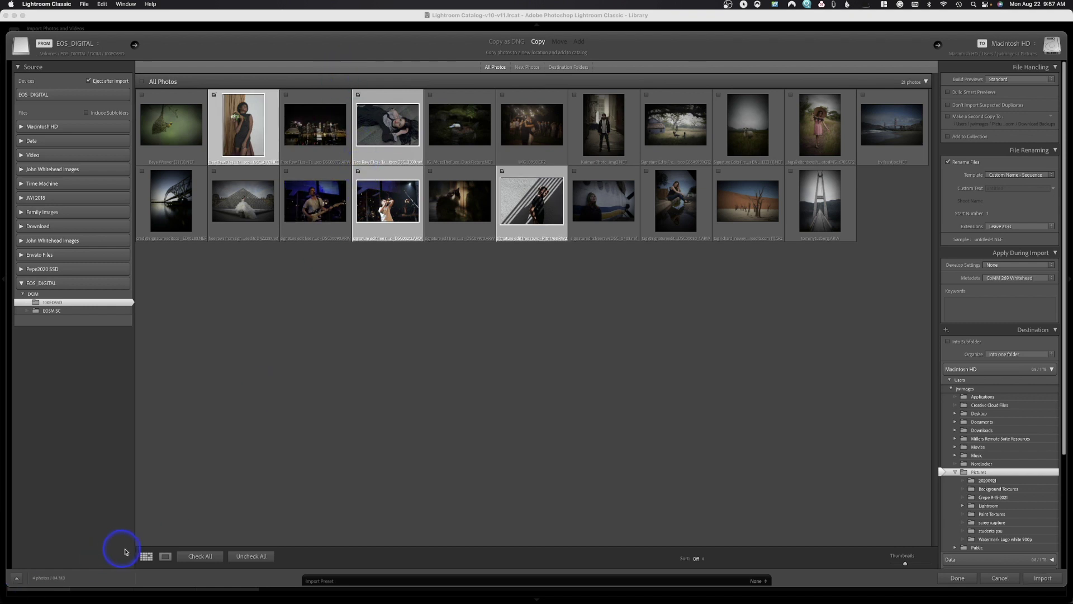
- Check all photos for import and set the destination to the recent path /Volumes/Pepe2020 SSD
{"action": "left_click", "coordinate": [194, 556]}
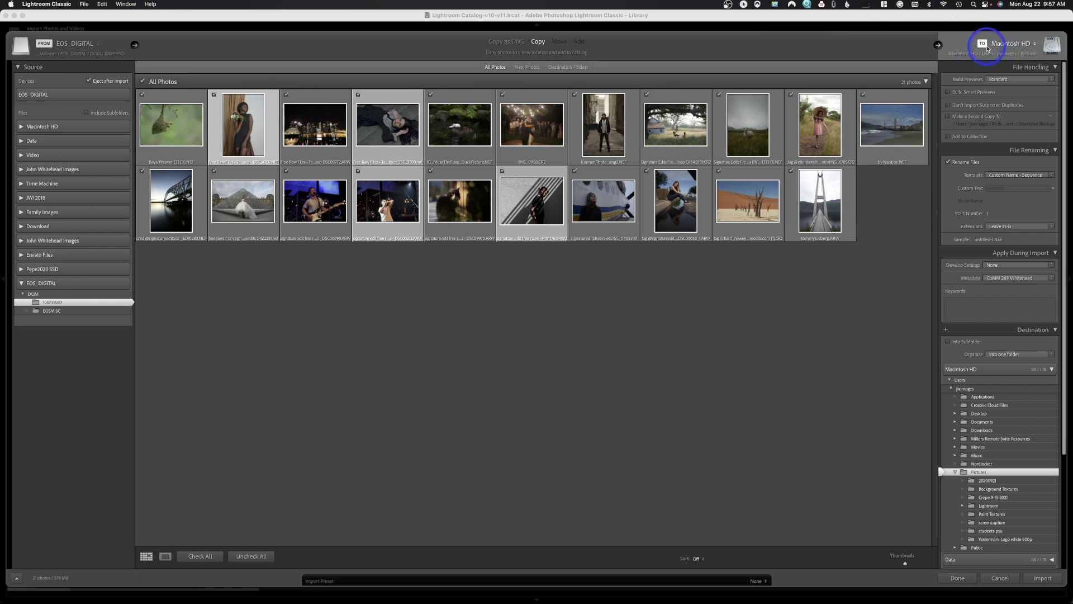
{"action": "left_click", "coordinate": [1010, 43]}
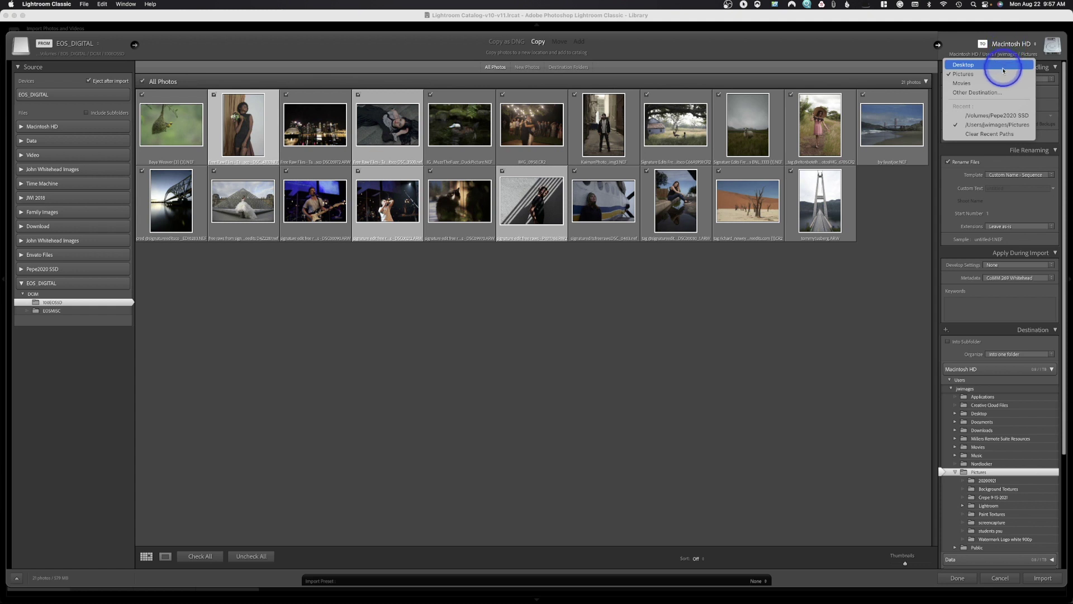
{"action": "left_click", "coordinate": [999, 115]}
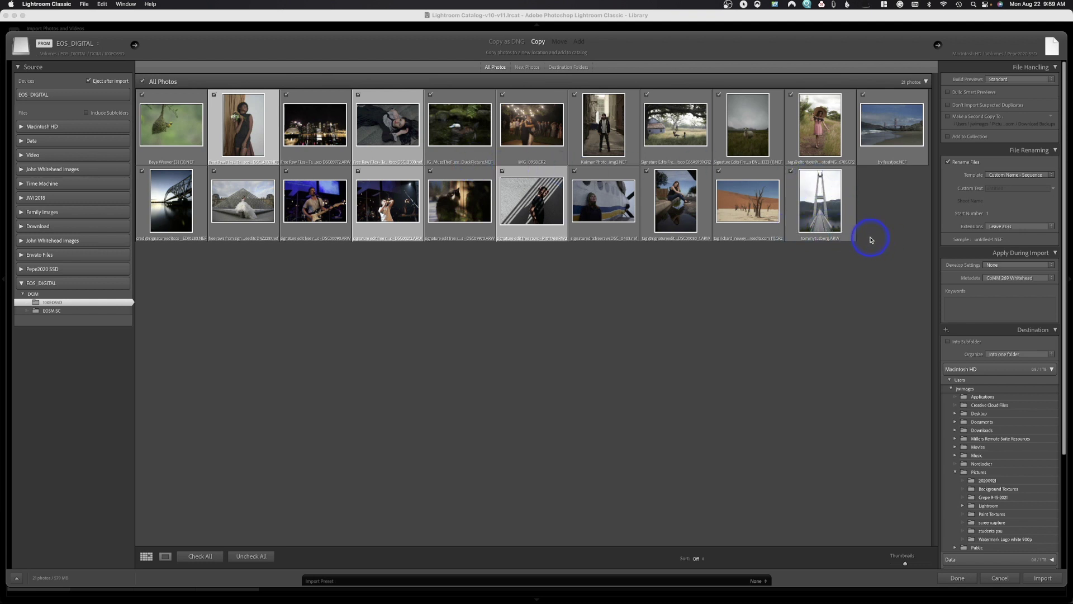
- Open the metadata presets for editing, look through the IPTC content, copyright, creator and extension fields, and close the editor
{"action": "left_click", "coordinate": [1010, 279]}
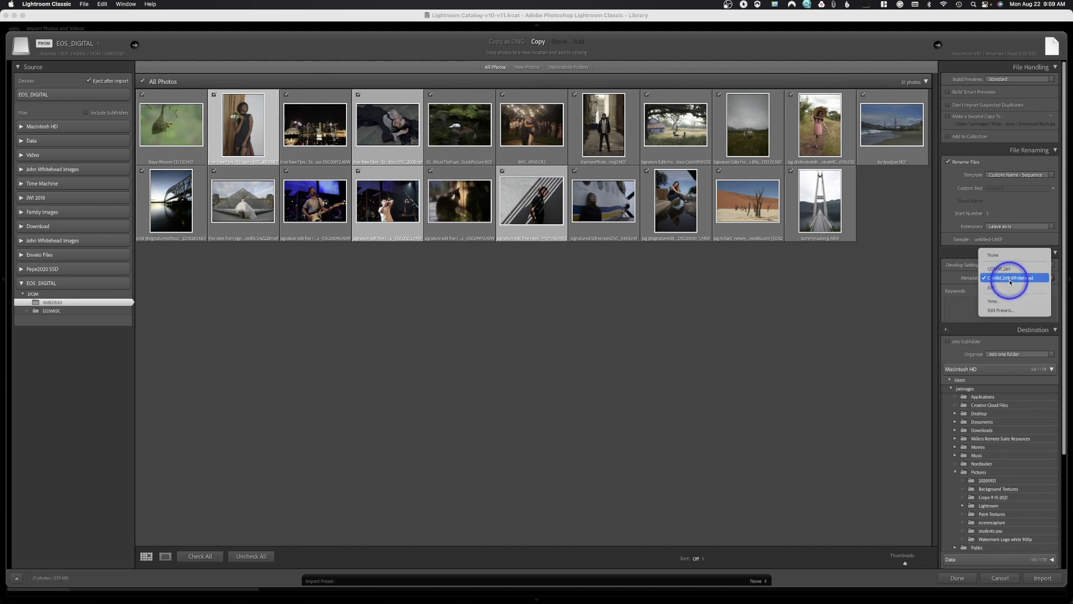
{"action": "left_click", "coordinate": [1013, 309]}
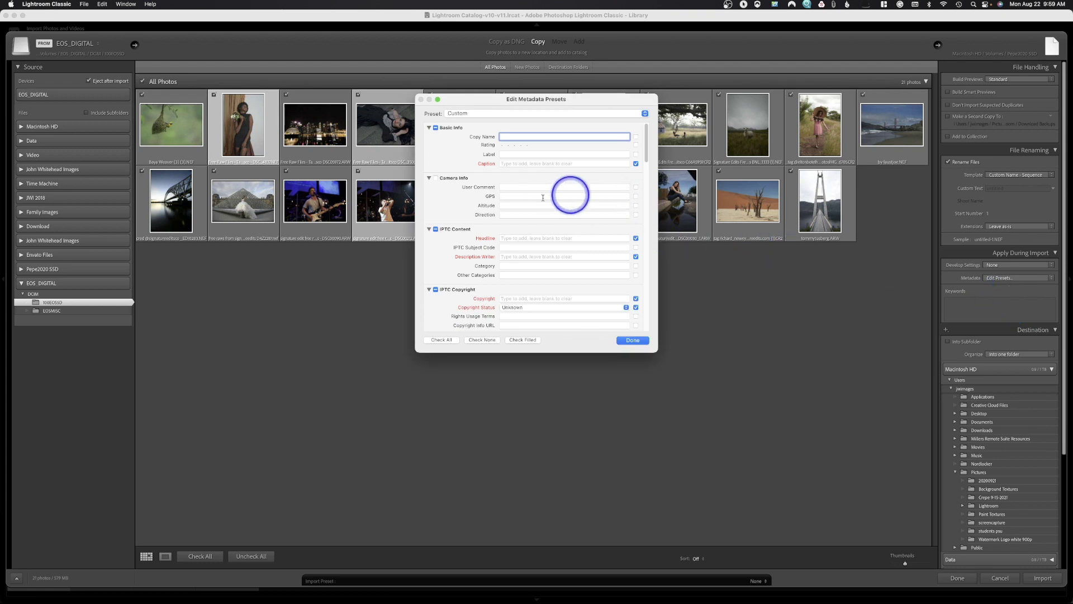
{"action": "scroll", "coordinate": [522, 234], "scroll_direction": "down", "scroll_amount": 10}
{"action": "scroll", "coordinate": [521, 238], "scroll_direction": "down", "scroll_amount": 15}
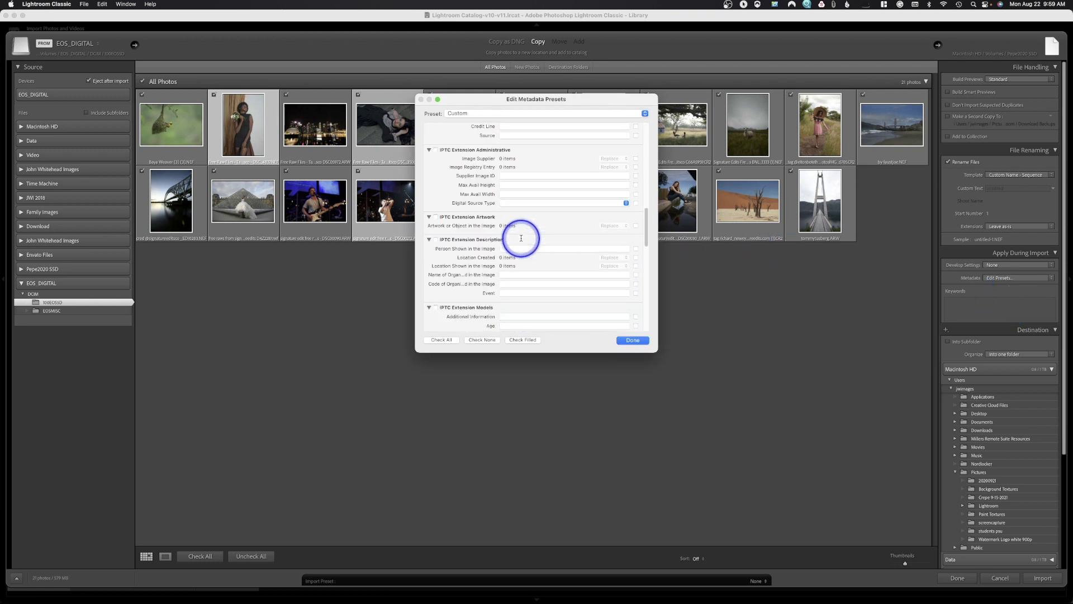
{"action": "scroll", "coordinate": [521, 239], "scroll_direction": "up", "scroll_amount": 15}
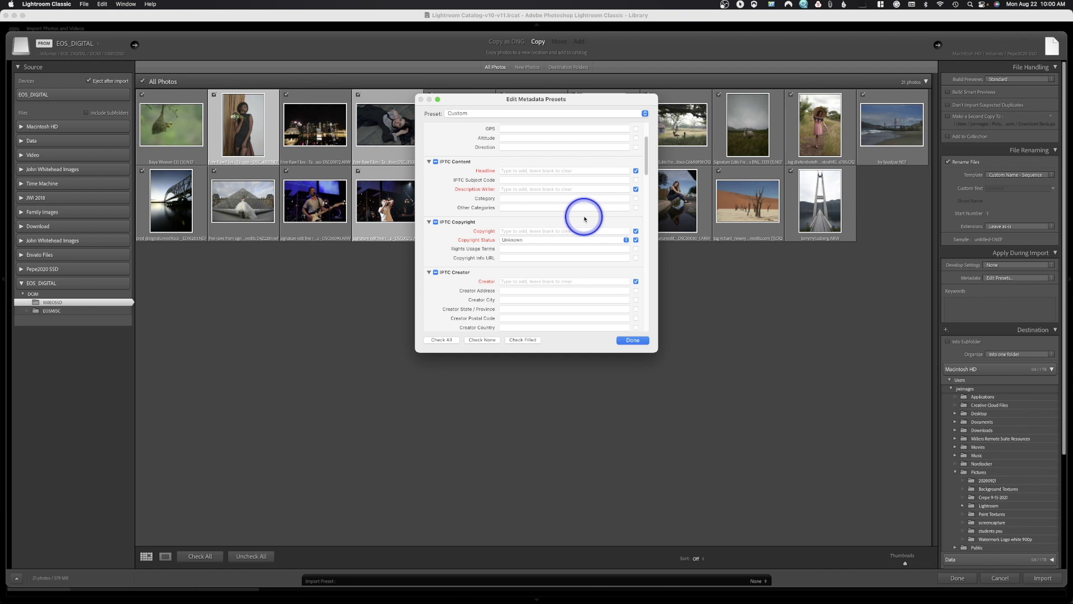
{"action": "key", "text": "Escape"}
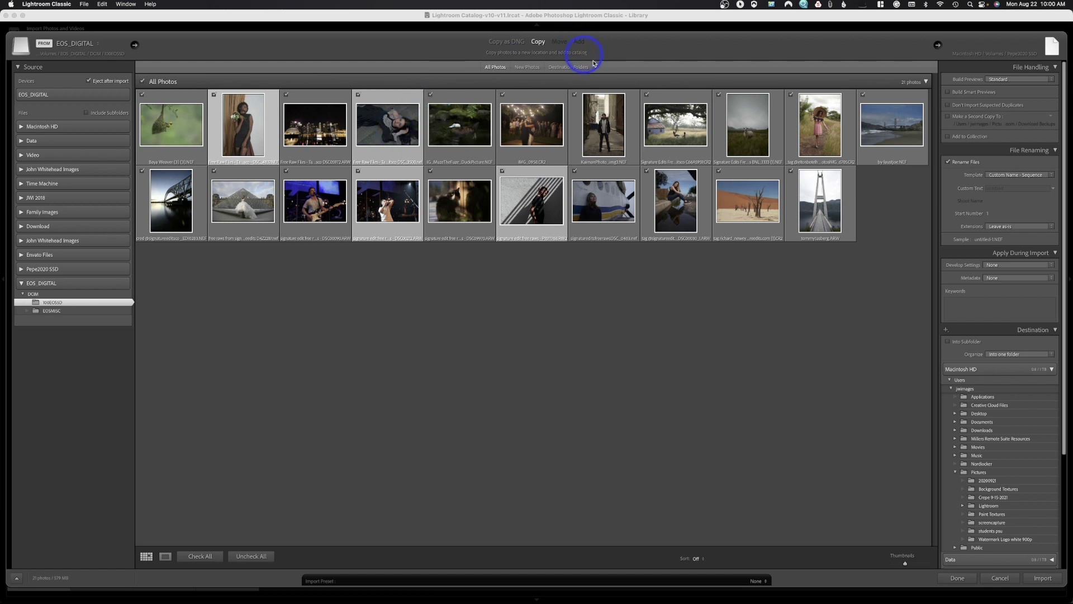
- Leave the import window, show the Library photos as a grid and text-filter any searchable field for "soain"
{"action": "left_click", "coordinate": [961, 578]}
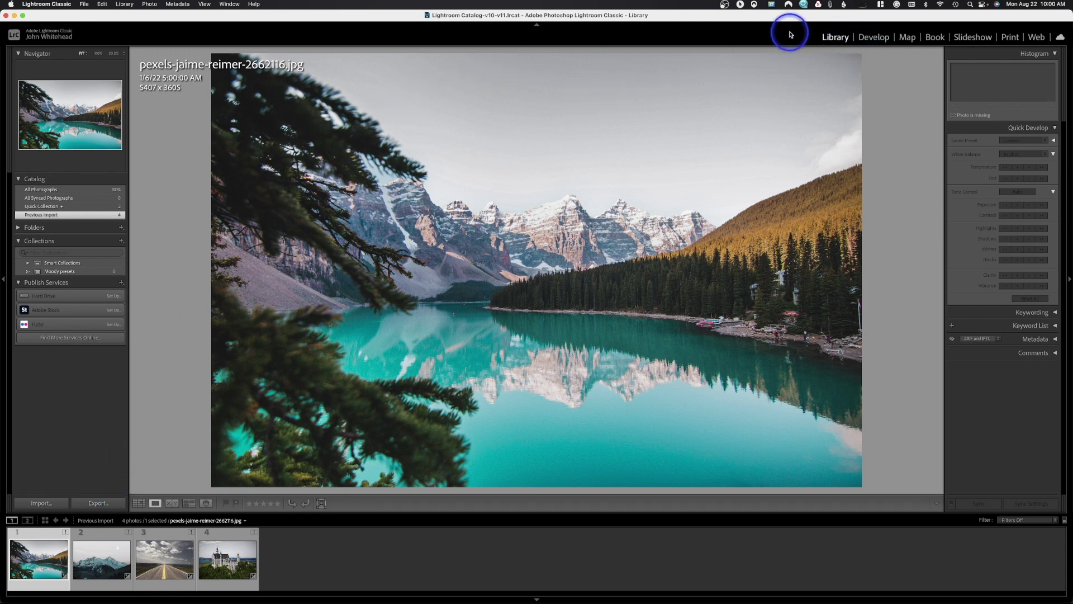
{"action": "key", "text": "g"}
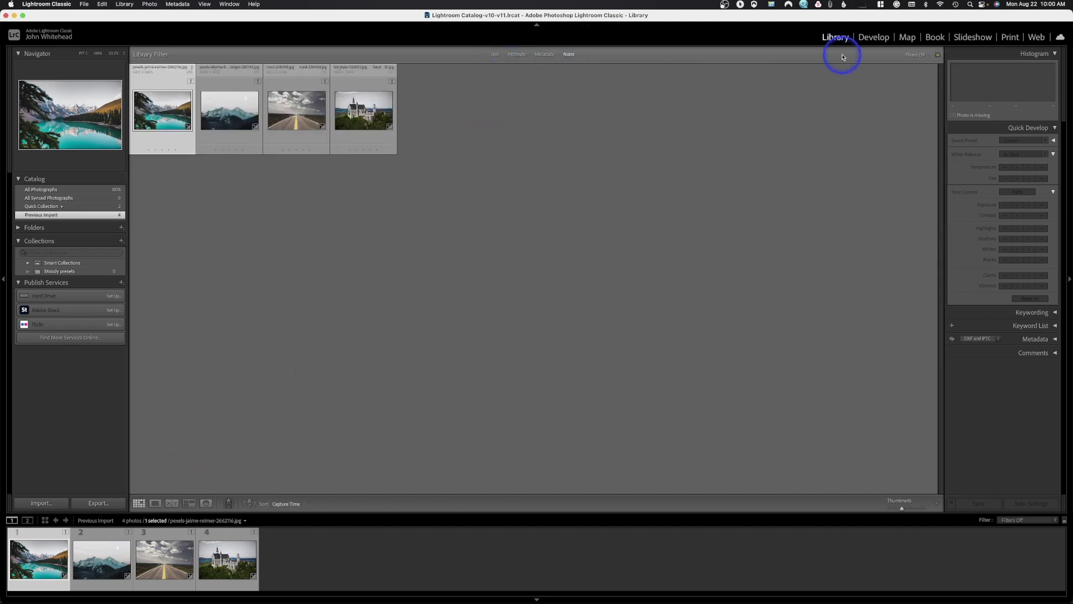
{"action": "left_click", "coordinate": [495, 54]}
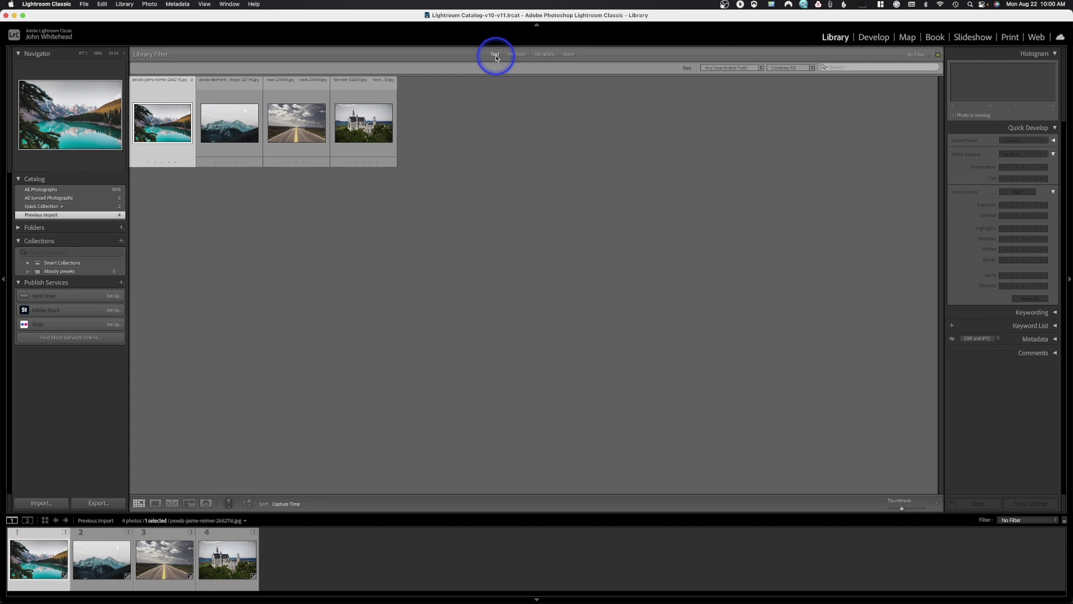
{"action": "left_click", "coordinate": [840, 69]}
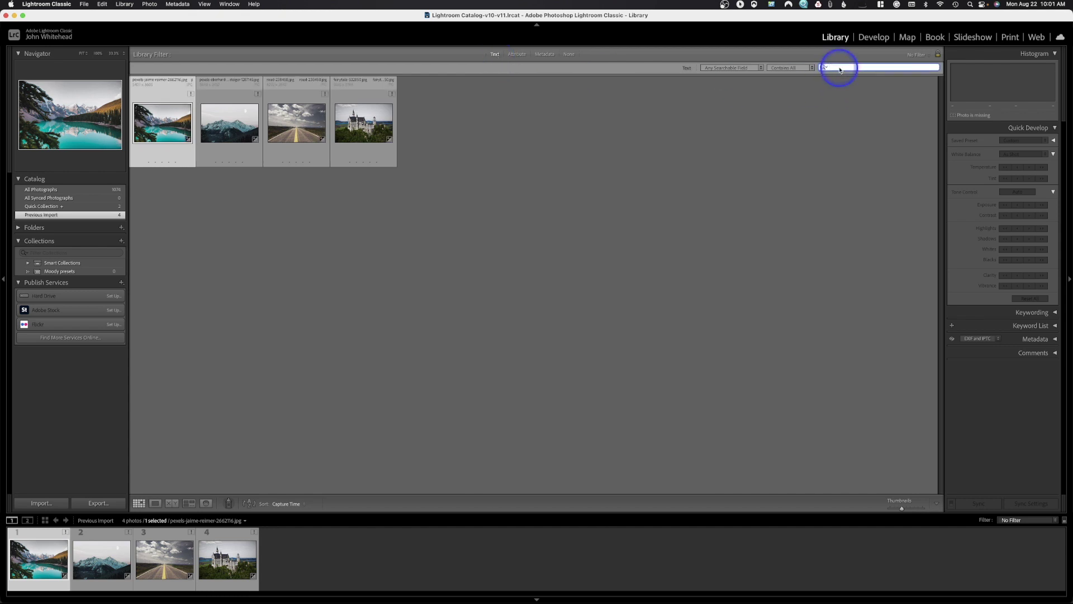
{"action": "type", "text": "soain"}
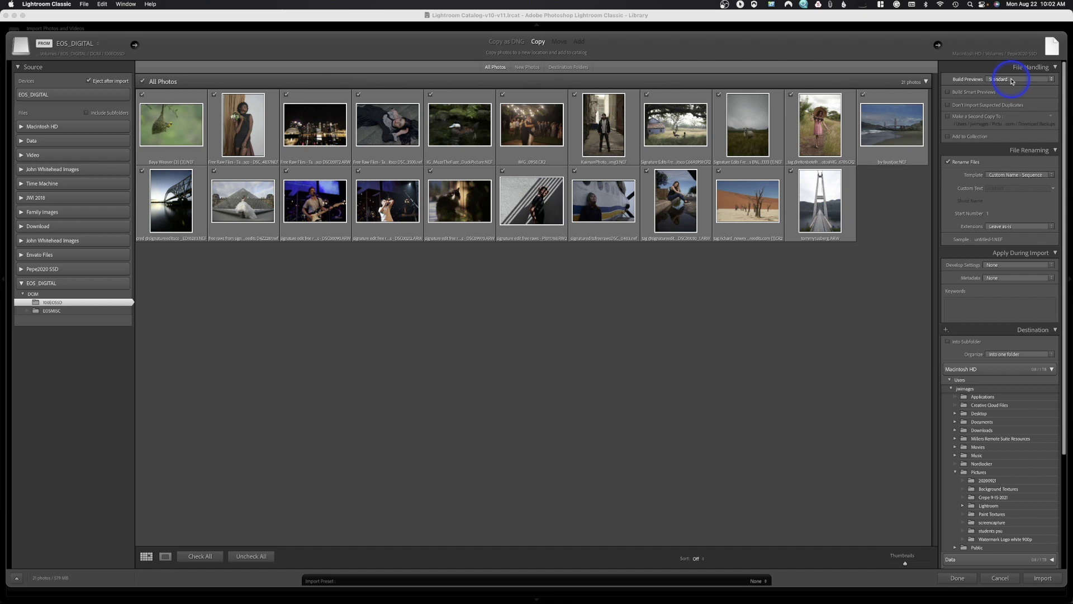
- Choose Standard for Build Previews, and turn Don't Import Suspected Duplicates on and back off
{"action": "left_click", "coordinate": [1013, 82]}
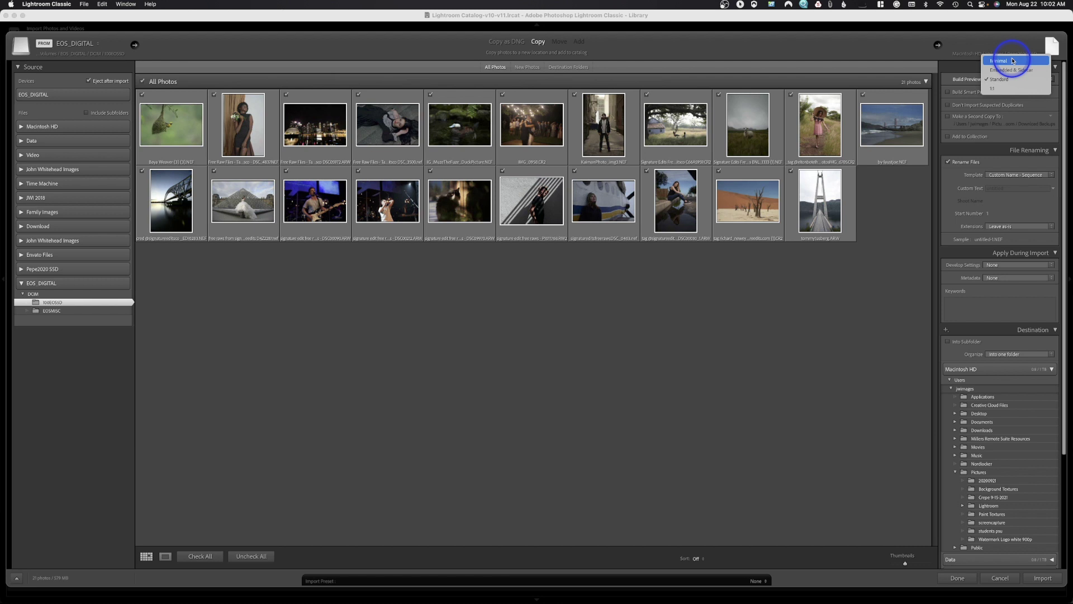
{"action": "left_click", "coordinate": [994, 83]}
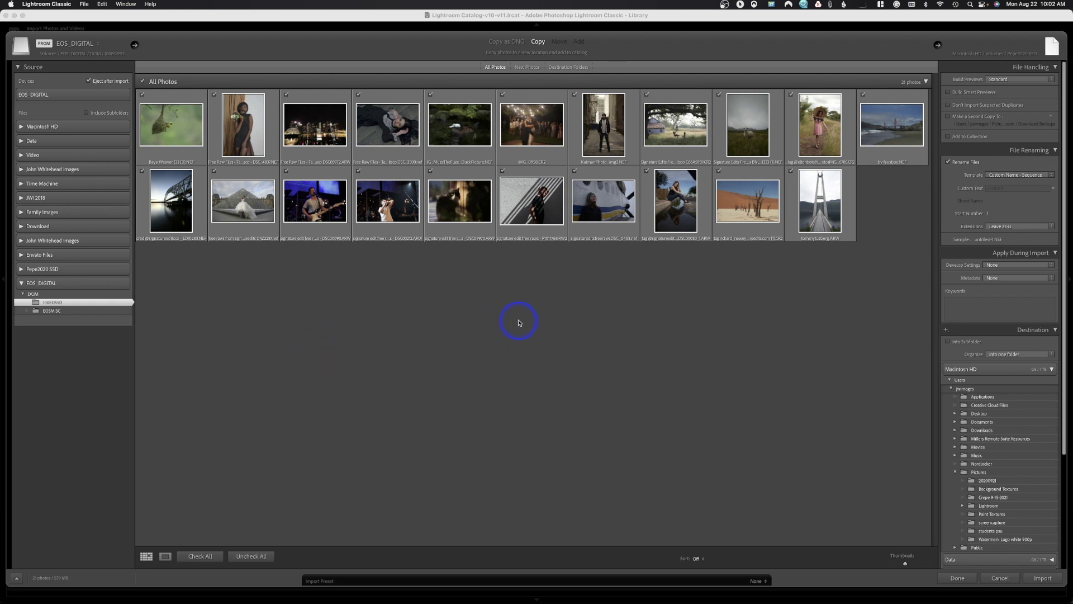
{"action": "left_click", "coordinate": [948, 106]}
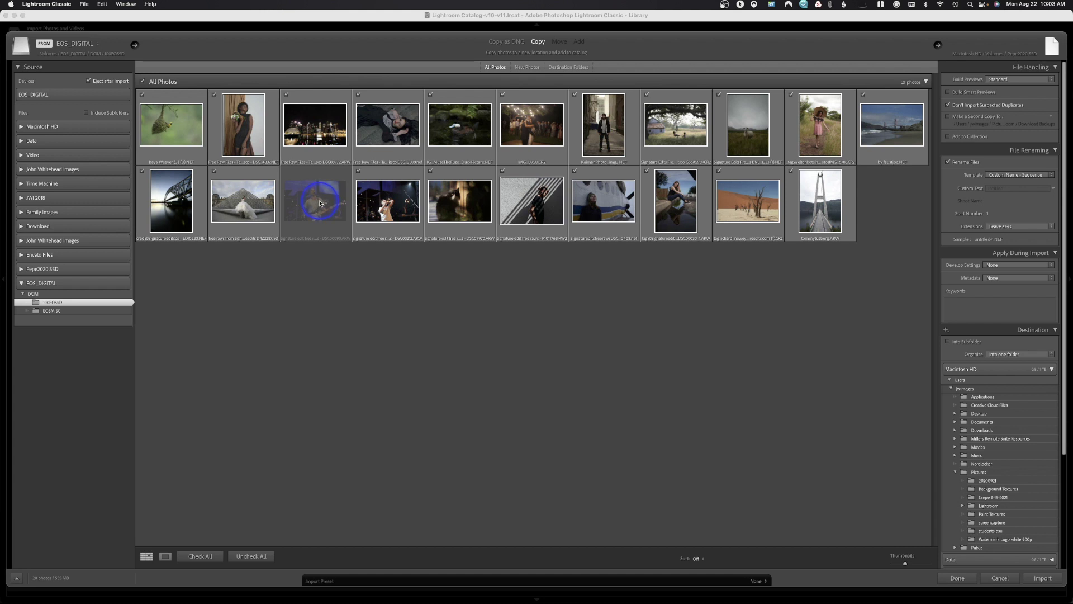
{"action": "mouse_move", "coordinate": [320, 203]}
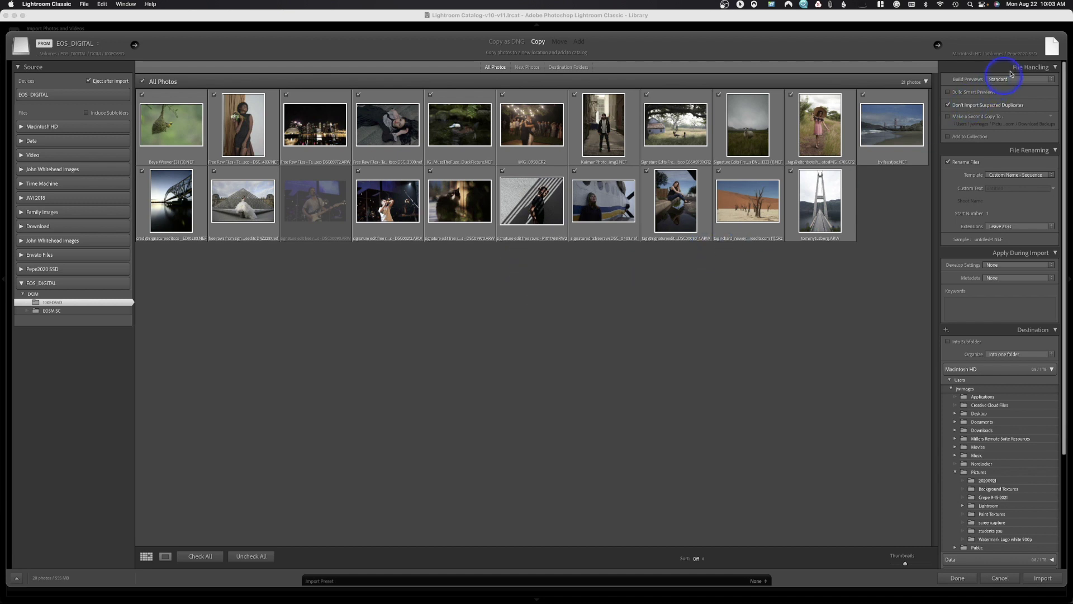
{"action": "left_click", "coordinate": [948, 105]}
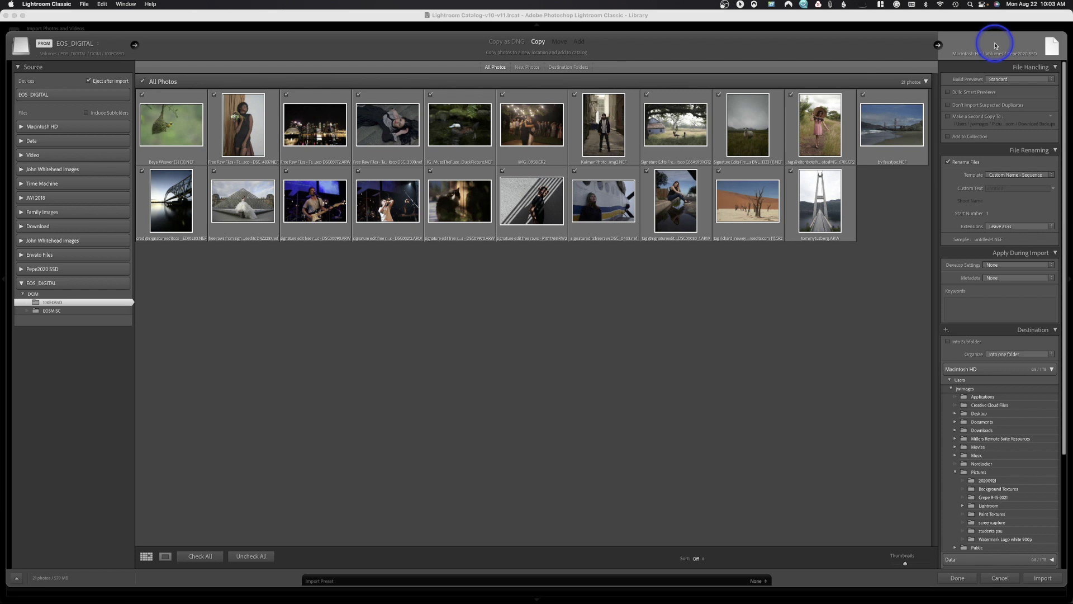
- Turn on making a second copy of the imported photos in the Download Backups folder
{"action": "left_click", "coordinate": [948, 117]}
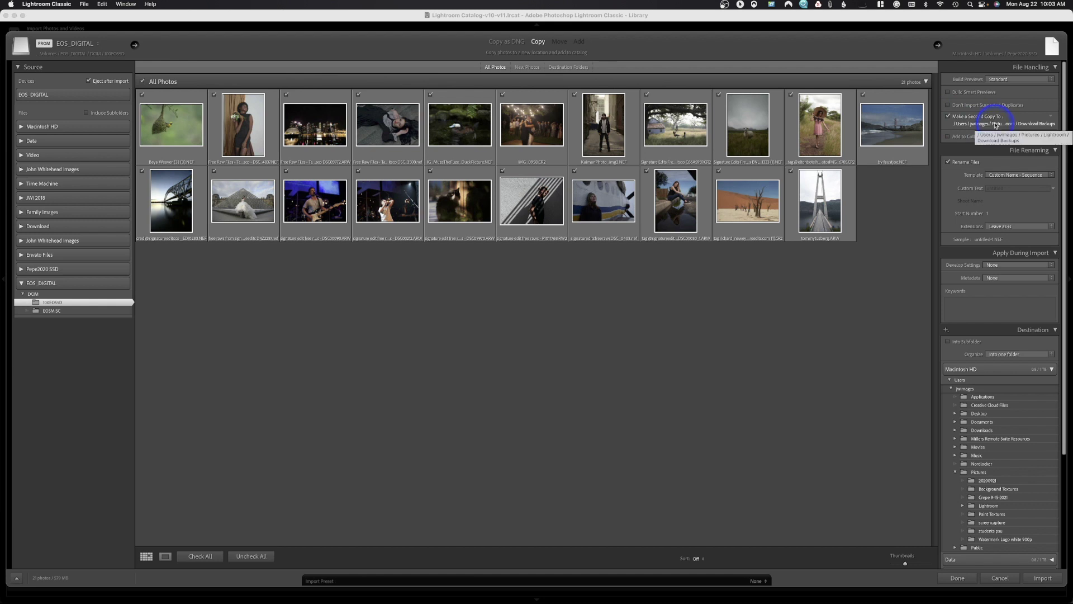
- Turn off the second copy of the imported photos, and turn Add to Collection on and back off
{"action": "left_click", "coordinate": [948, 116]}
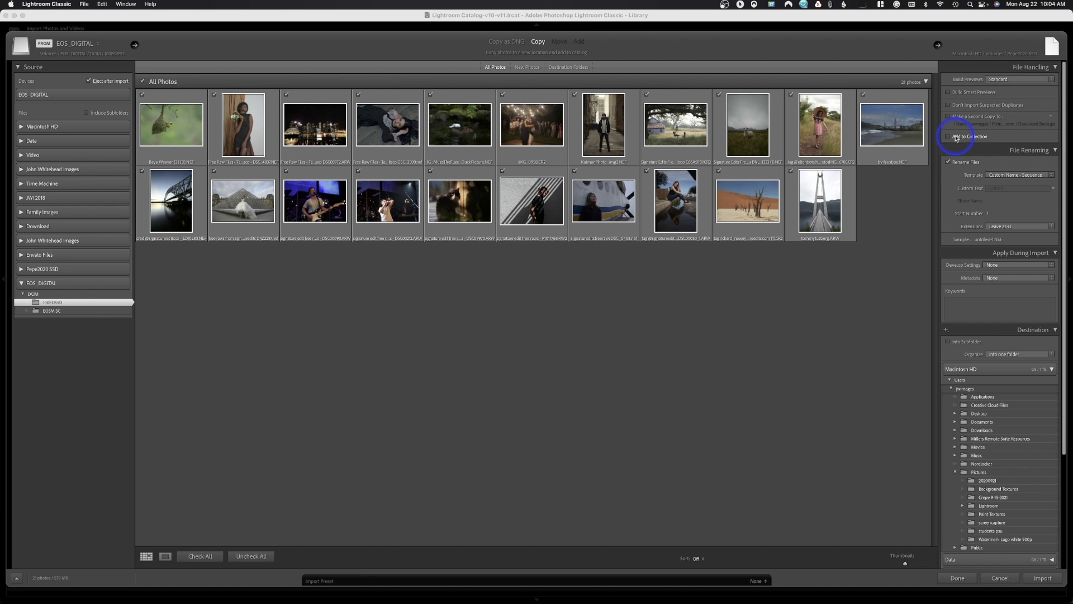
{"action": "left_click", "coordinate": [956, 137]}
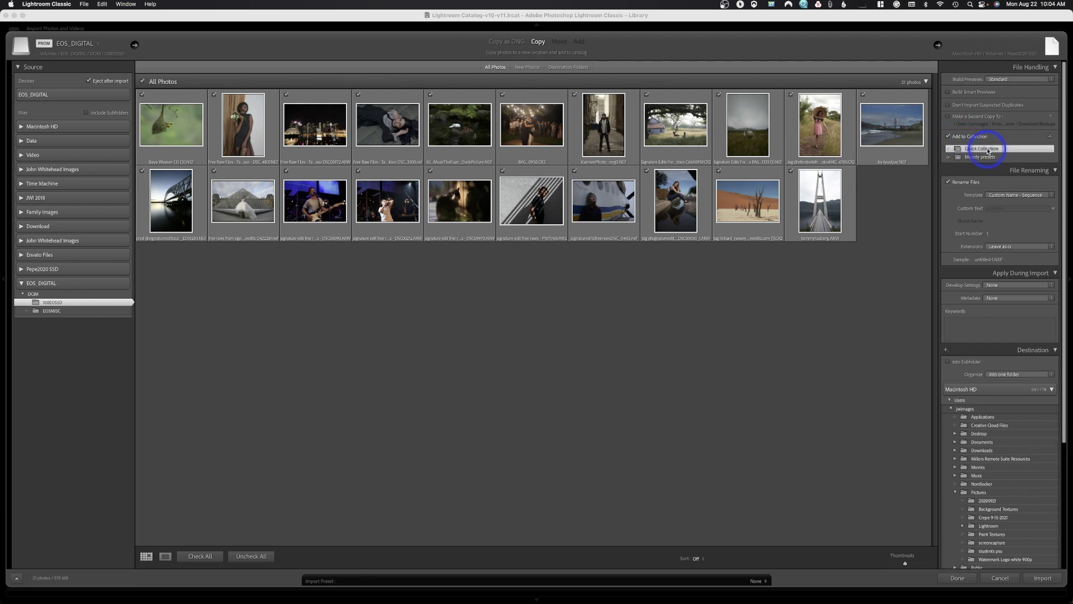
{"action": "left_click", "coordinate": [949, 136]}
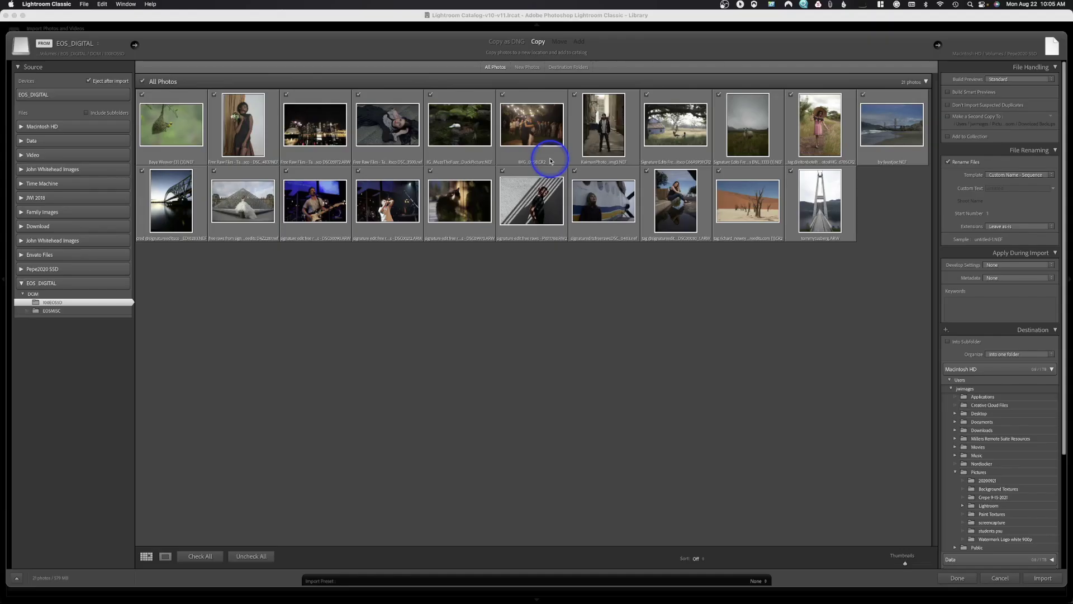
- Rename the imported files with the Custom Name - Sequence template and custom text Jack, keeping Extensions on Leave as-is
{"action": "mouse_move", "coordinate": [543, 164]}
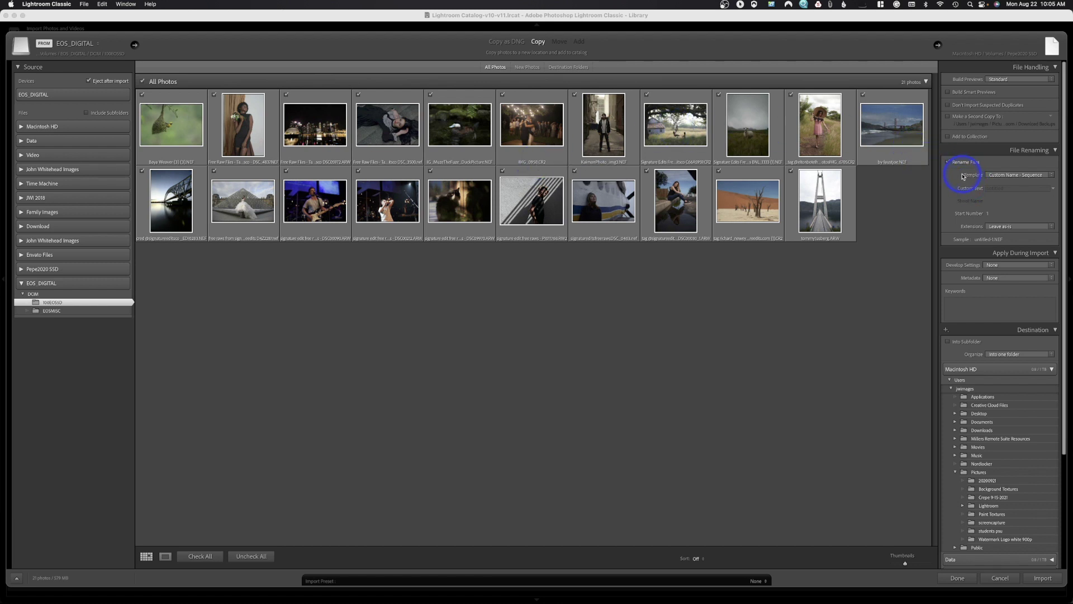
{"action": "left_click", "coordinate": [993, 189]}
{"action": "left_click", "coordinate": [1001, 175]}
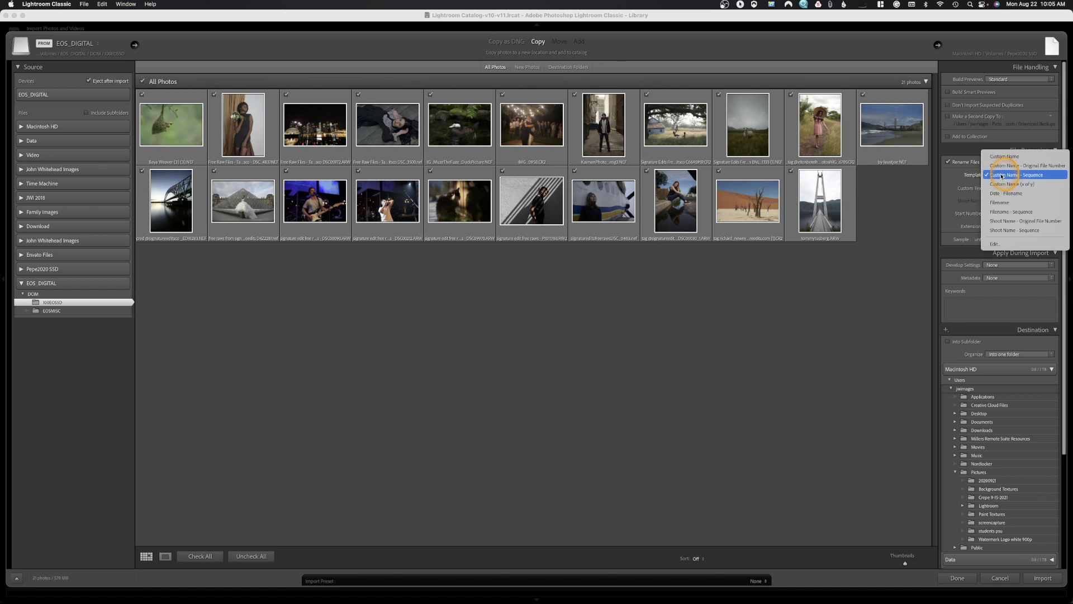
{"action": "left_click", "coordinate": [1002, 175]}
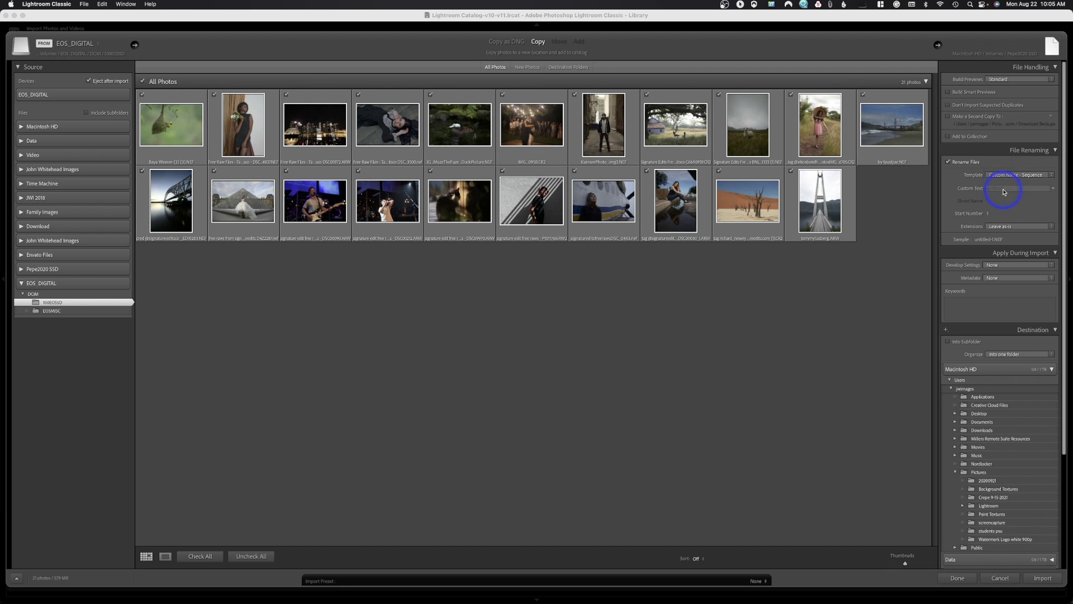
{"action": "left_click", "coordinate": [1003, 189]}
{"action": "type", "text": "Jacki"}
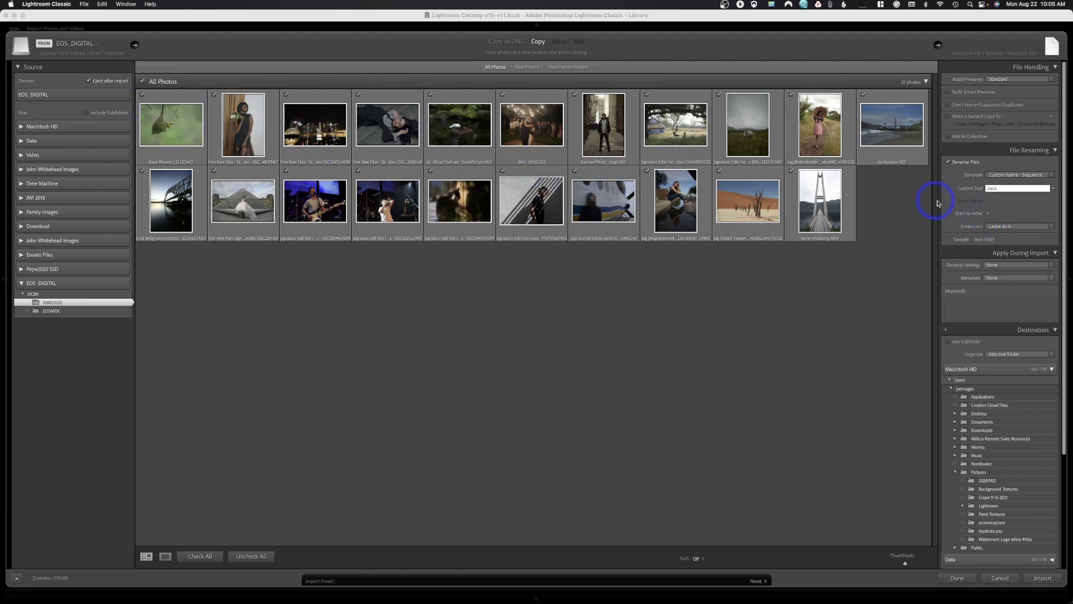
{"action": "left_click", "coordinate": [1003, 228]}
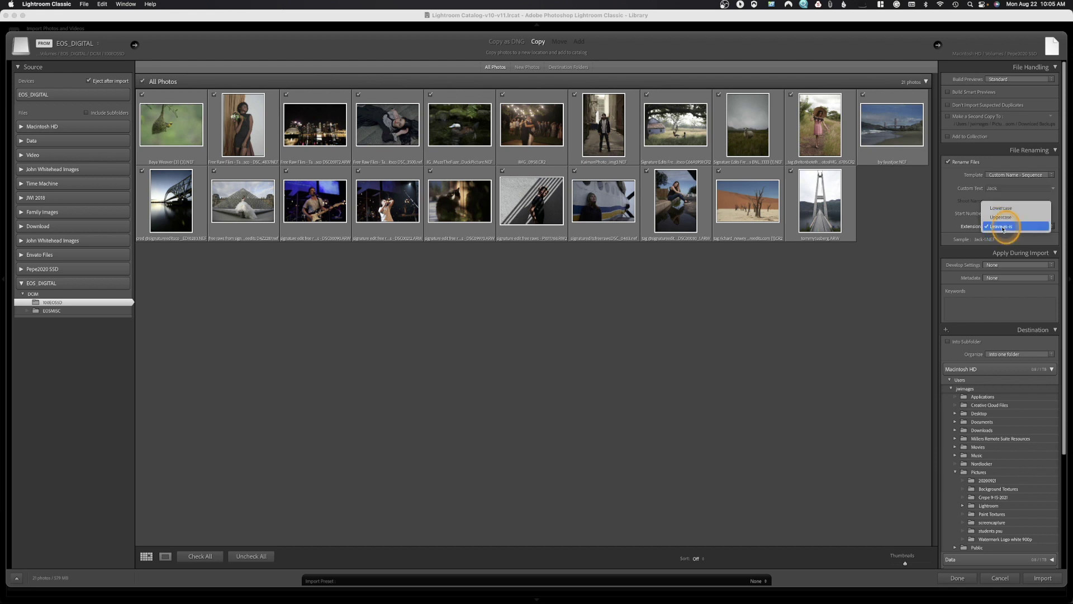
{"action": "left_click", "coordinate": [1003, 228]}
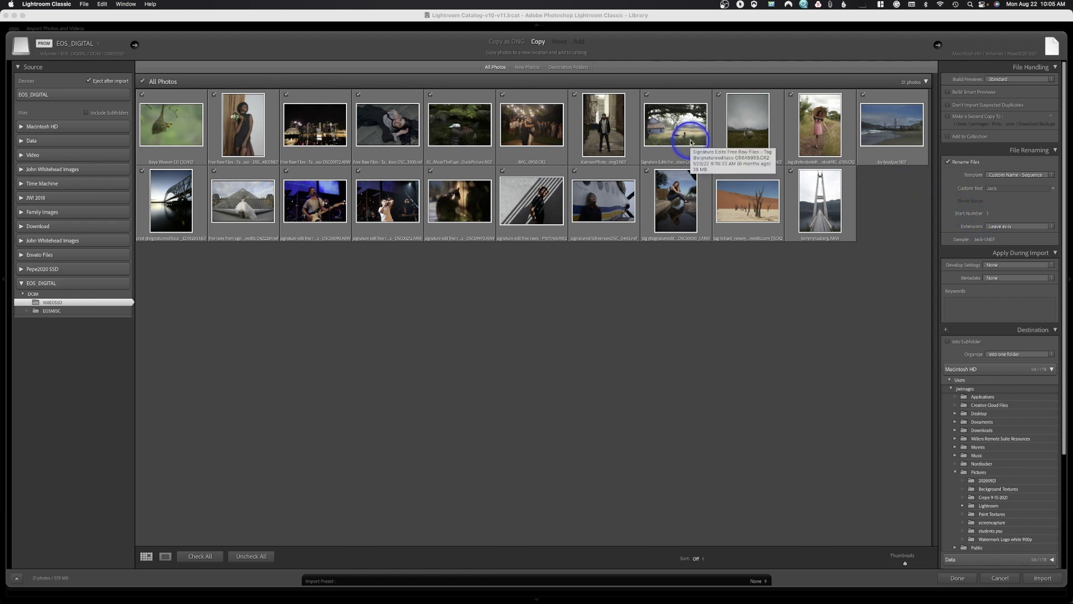
- Look through the Develop Settings preset groups available during import, keeping None selected
{"action": "left_click", "coordinate": [1019, 267]}
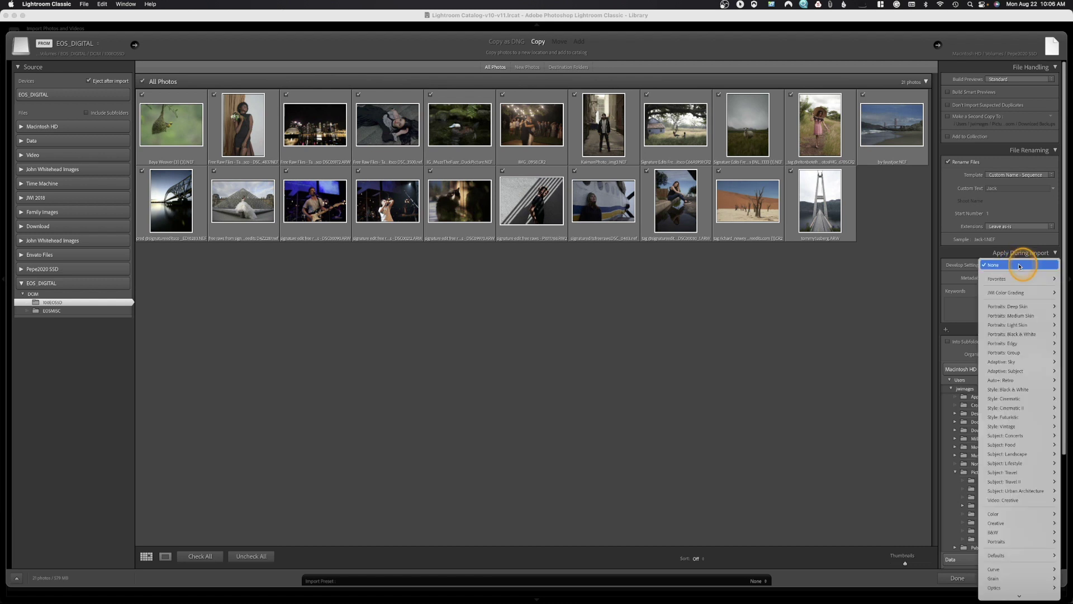
{"action": "mouse_move", "coordinate": [1002, 378]}
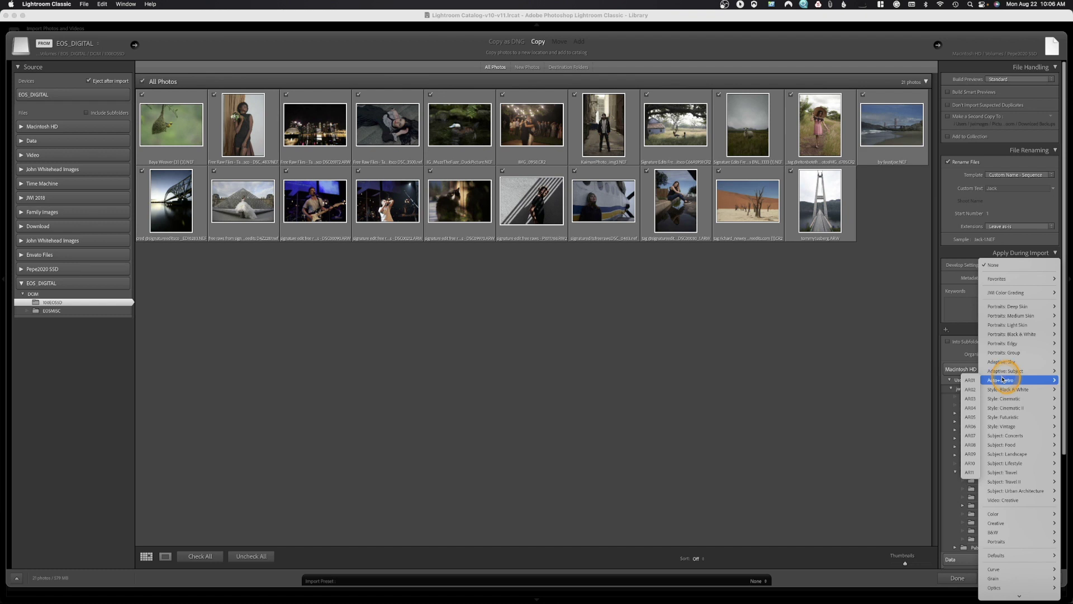
{"action": "left_click", "coordinate": [817, 318]}
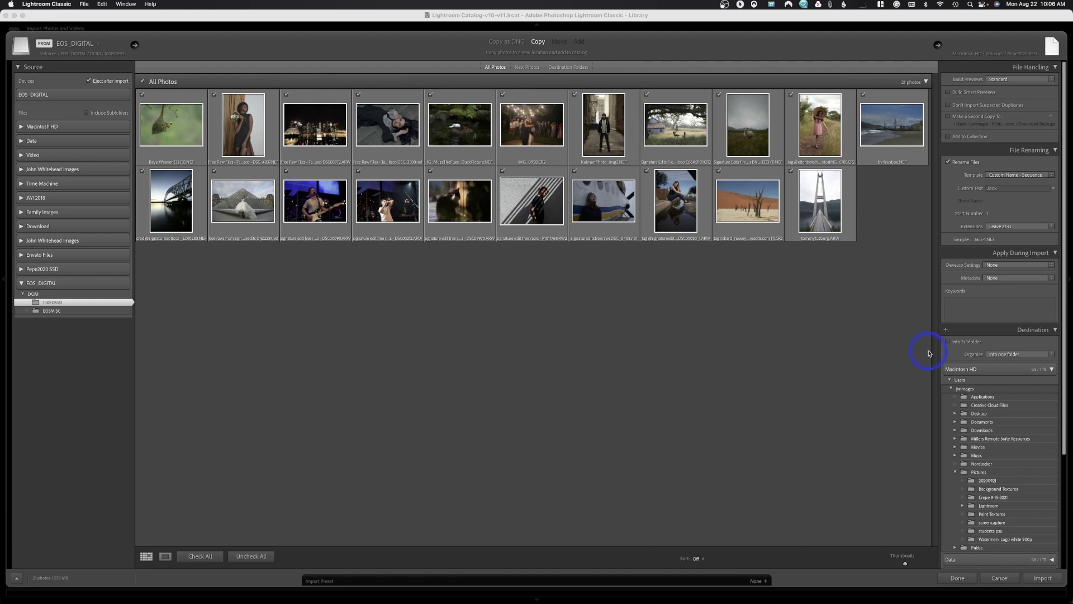
- Open the metadata presets for editing, look through the basic, camera and IPTC fields, and close the editor
{"action": "left_click", "coordinate": [1030, 278]}
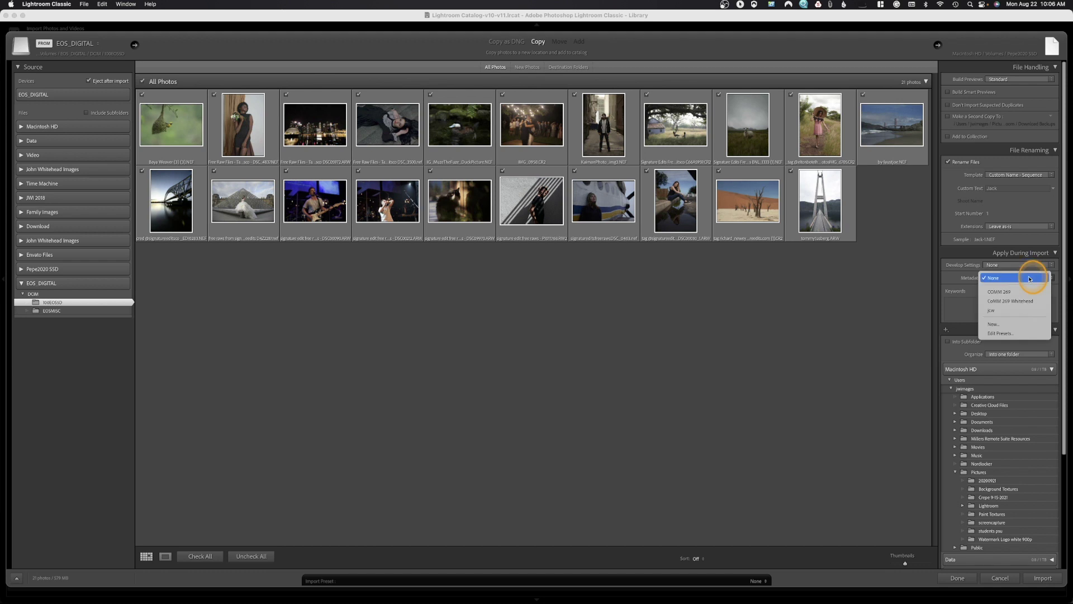
{"action": "left_click", "coordinate": [1034, 314]}
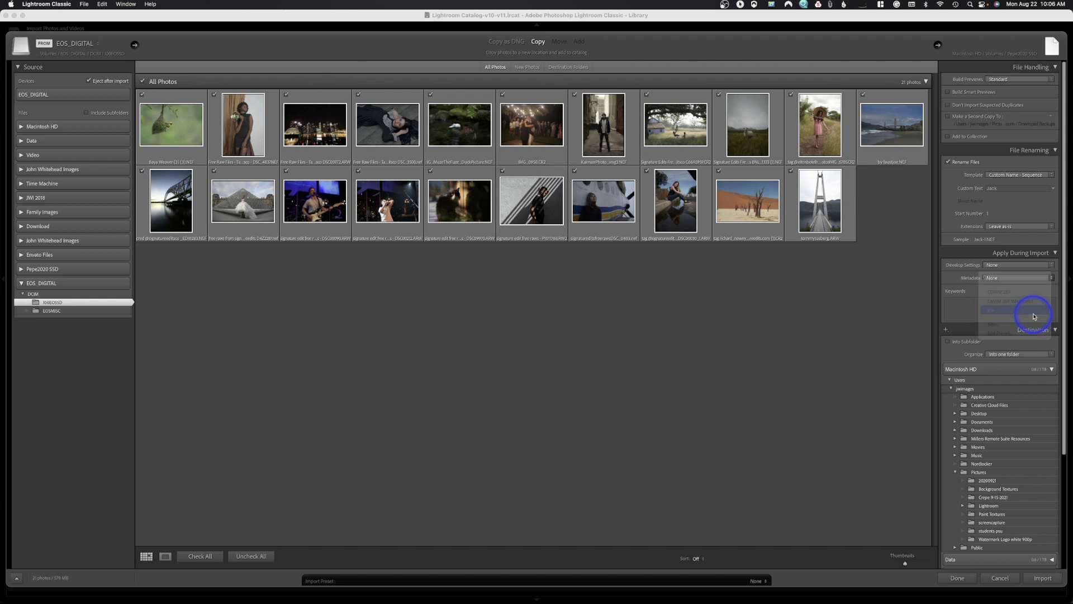
{"action": "left_click", "coordinate": [1011, 277]}
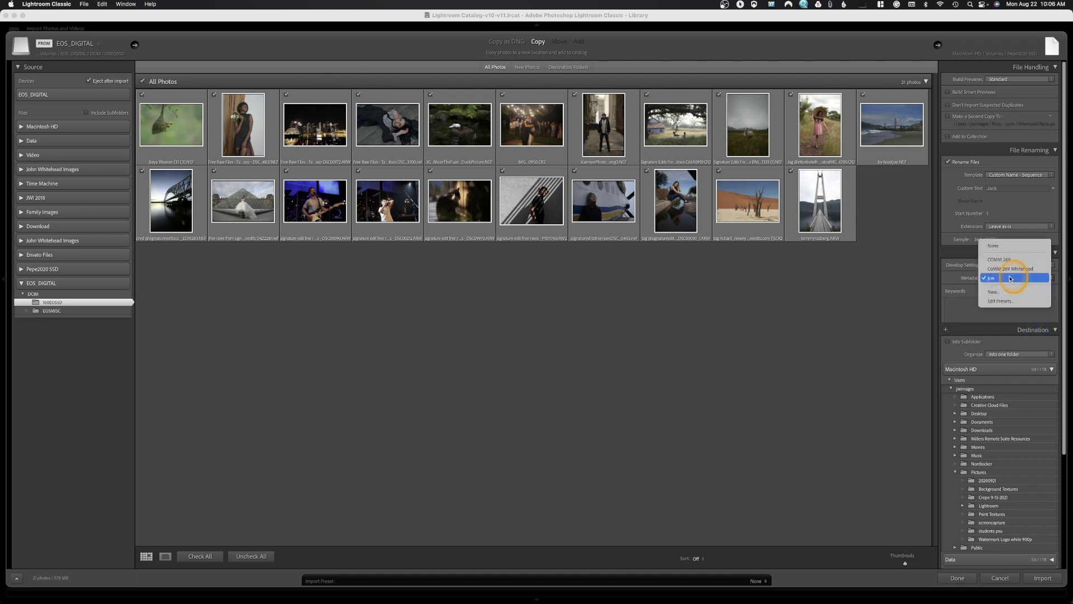
{"action": "left_click", "coordinate": [1016, 305]}
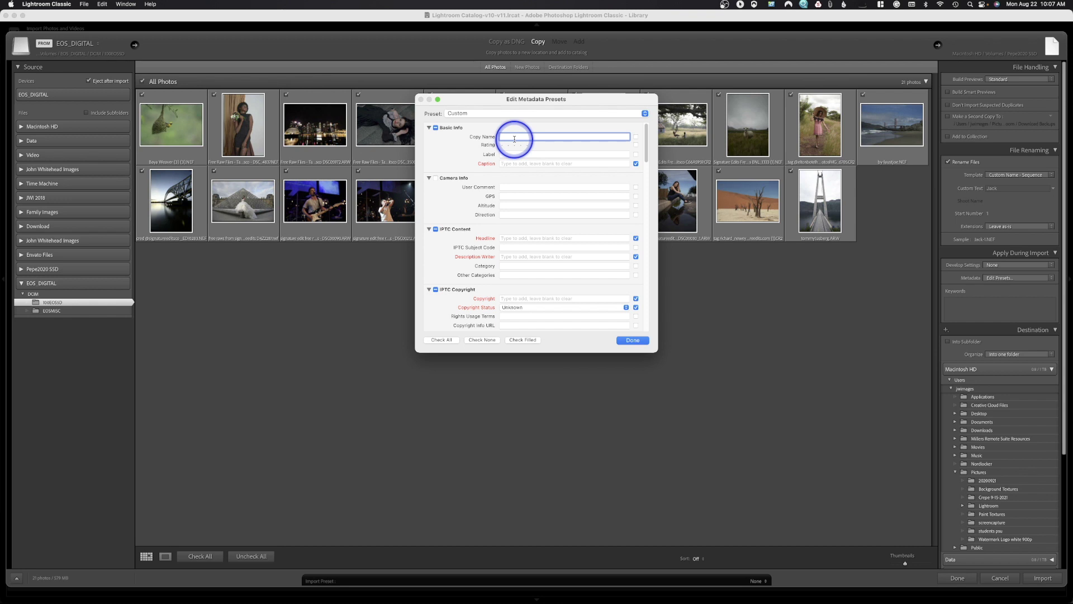
{"action": "scroll", "coordinate": [516, 151], "scroll_direction": "down", "scroll_amount": 10}
{"action": "scroll", "coordinate": [517, 164], "scroll_direction": "down", "scroll_amount": 15}
{"action": "scroll", "coordinate": [515, 163], "scroll_direction": "up", "scroll_amount": 8}
{"action": "key", "text": "Escape"}
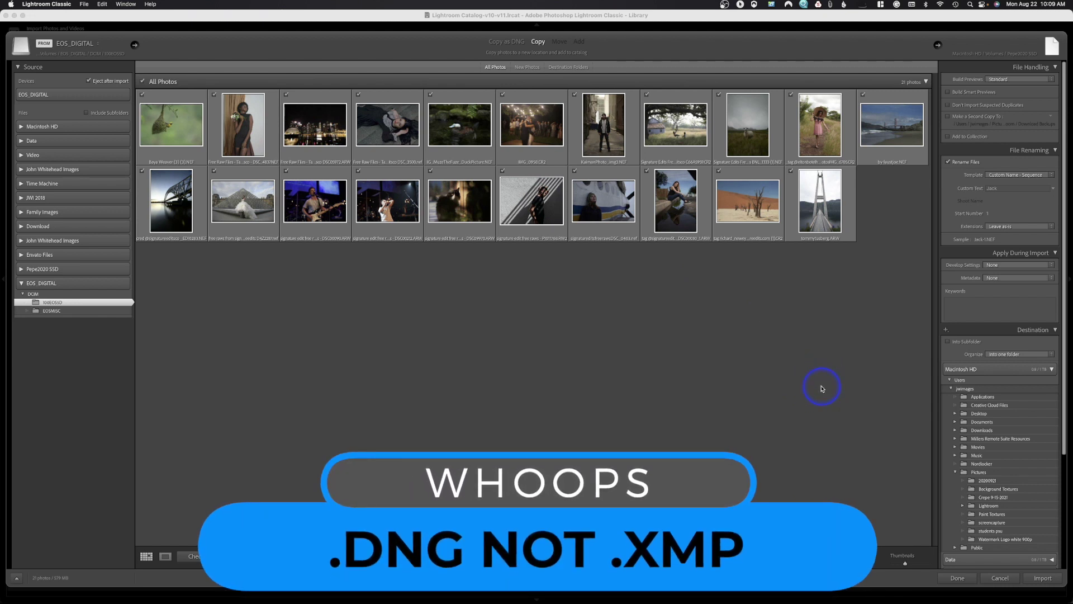
- Apply the metadata preset named with initials during import and enter the keywords jack, dog
{"action": "left_click", "coordinate": [1008, 279]}
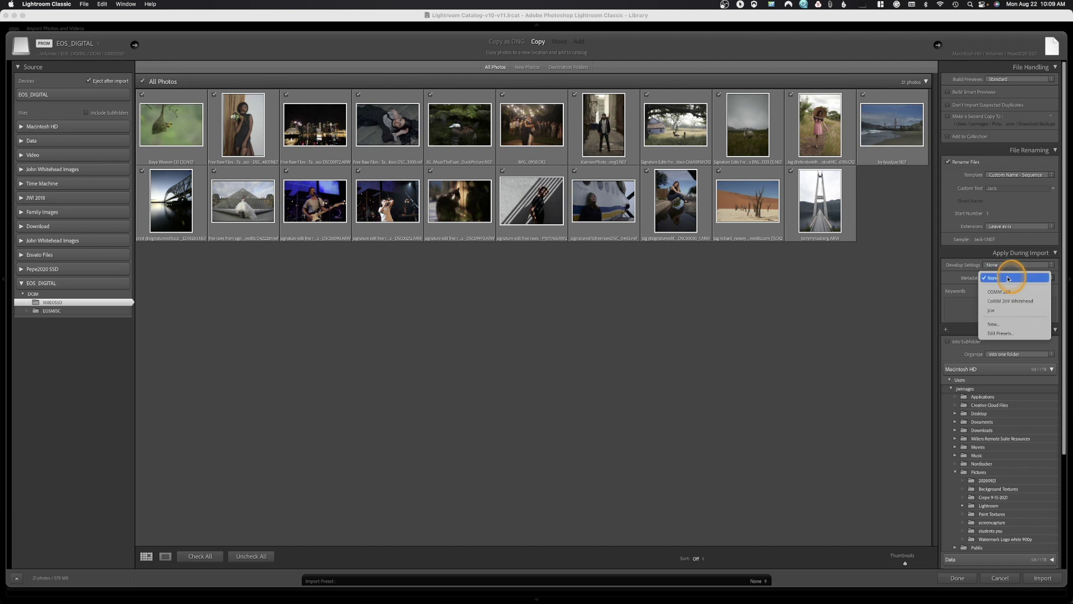
{"action": "left_click", "coordinate": [1013, 308]}
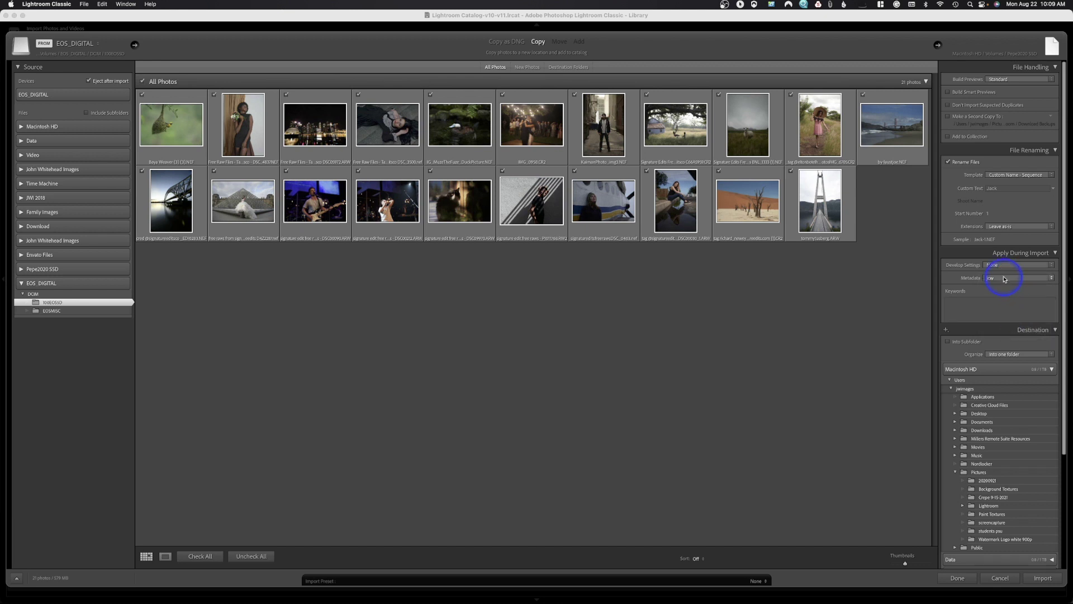
{"action": "left_click", "coordinate": [984, 305]}
{"action": "type", "text": "jack, do"}
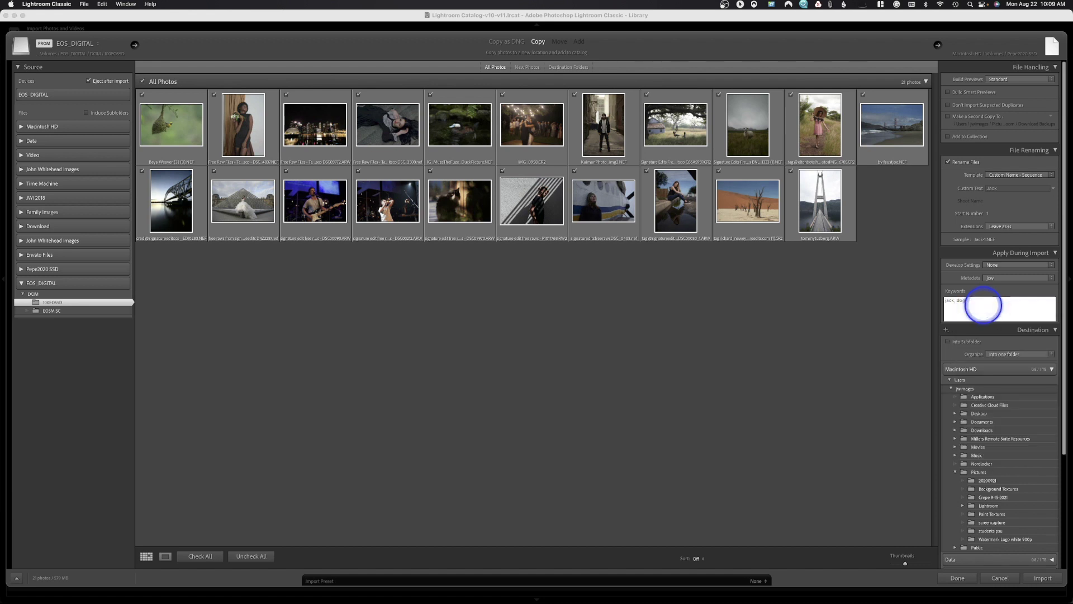
{"action": "type", "text": "g"}
- Switch the destination's Organize option to By date and back to Into one folder
{"action": "left_click", "coordinate": [1005, 354]}
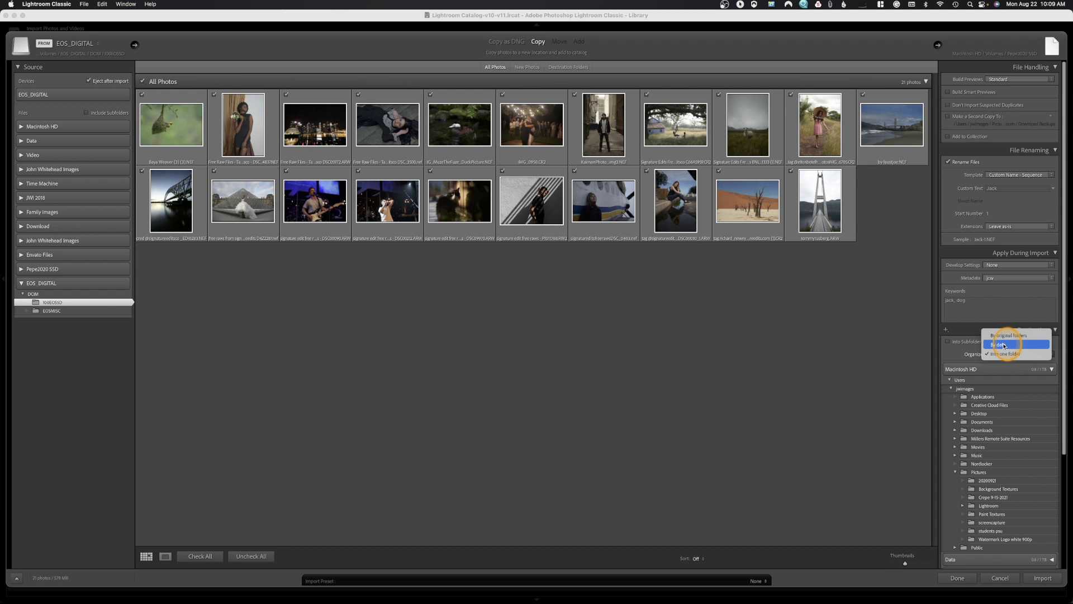
{"action": "left_click", "coordinate": [1005, 345]}
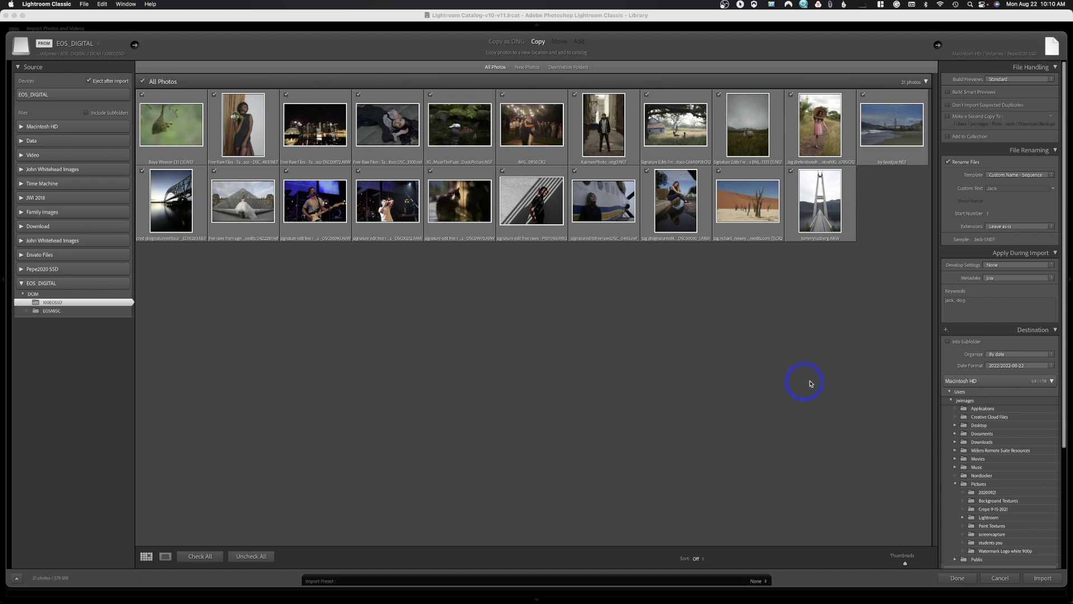
{"action": "left_click", "coordinate": [998, 355]}
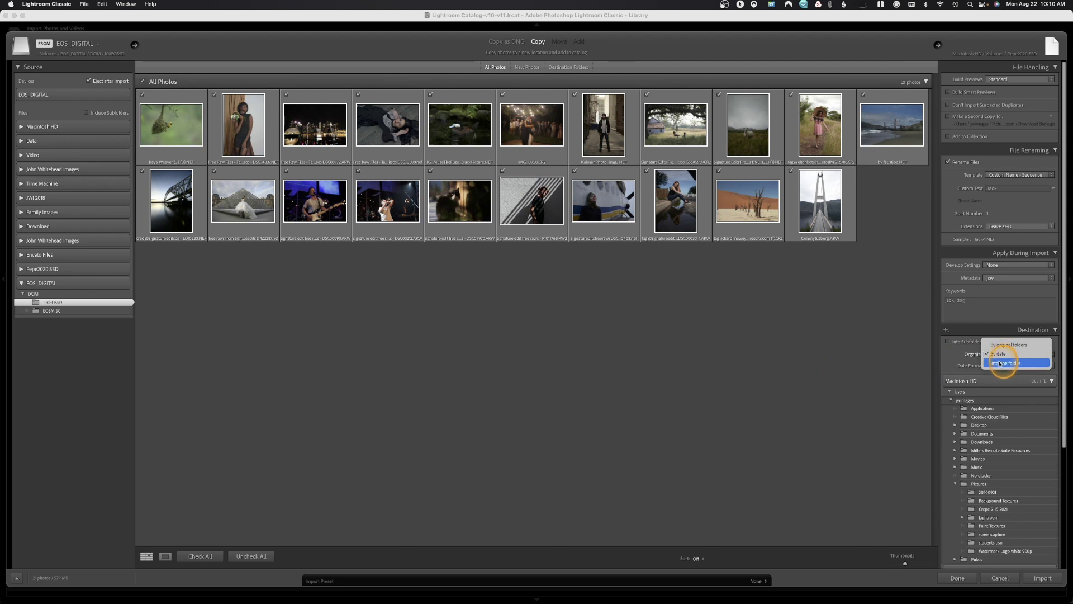
{"action": "left_click", "coordinate": [1001, 364]}
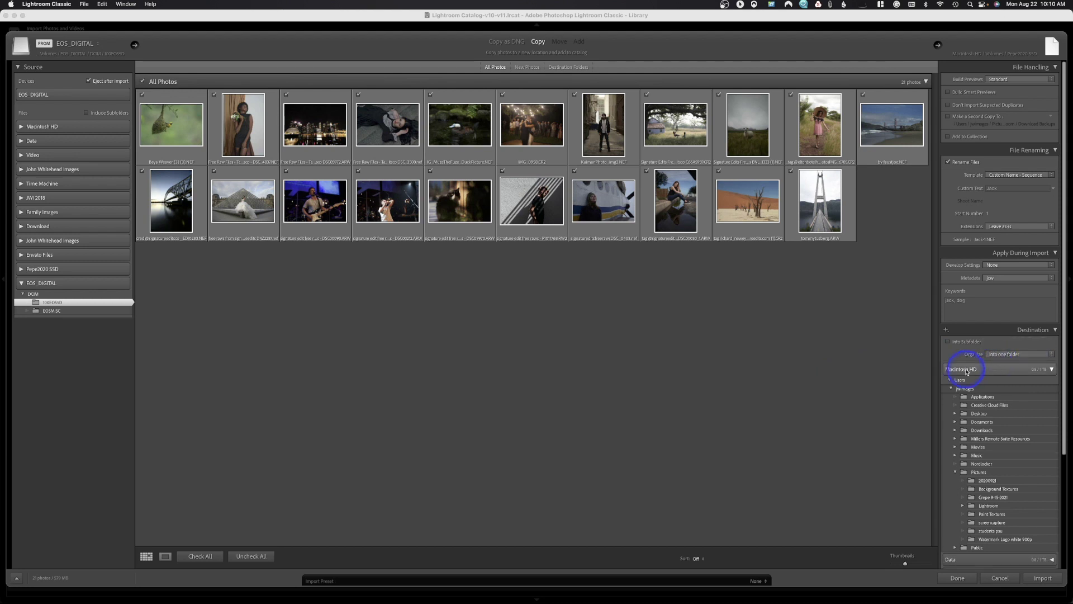
- Place the imported photos into a subfolder named 08-22-2022-jack and close the import window
{"action": "left_click", "coordinate": [948, 342]}
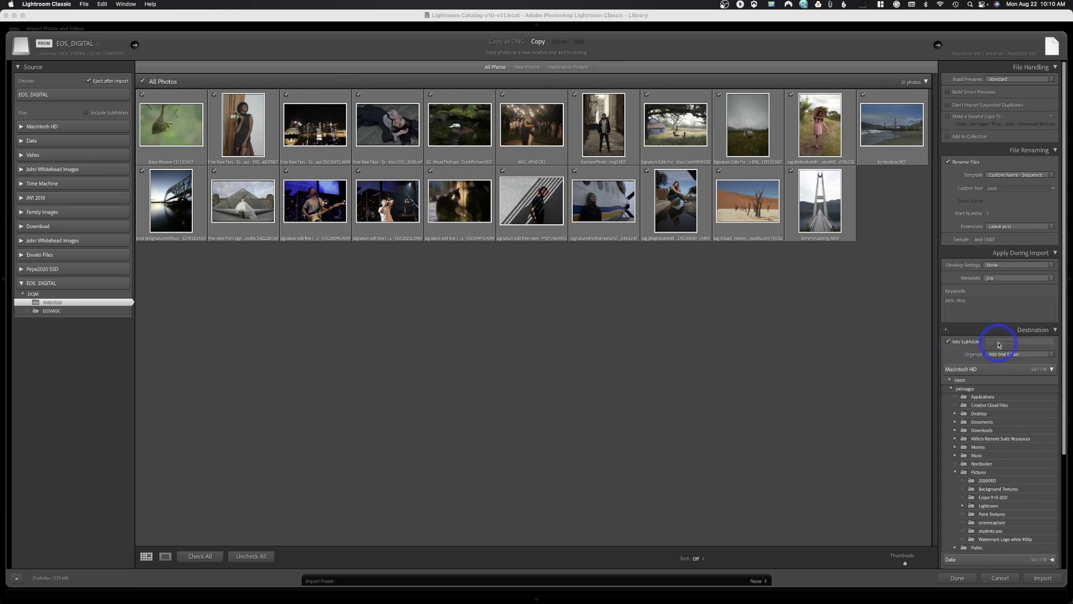
{"action": "left_click", "coordinate": [998, 343]}
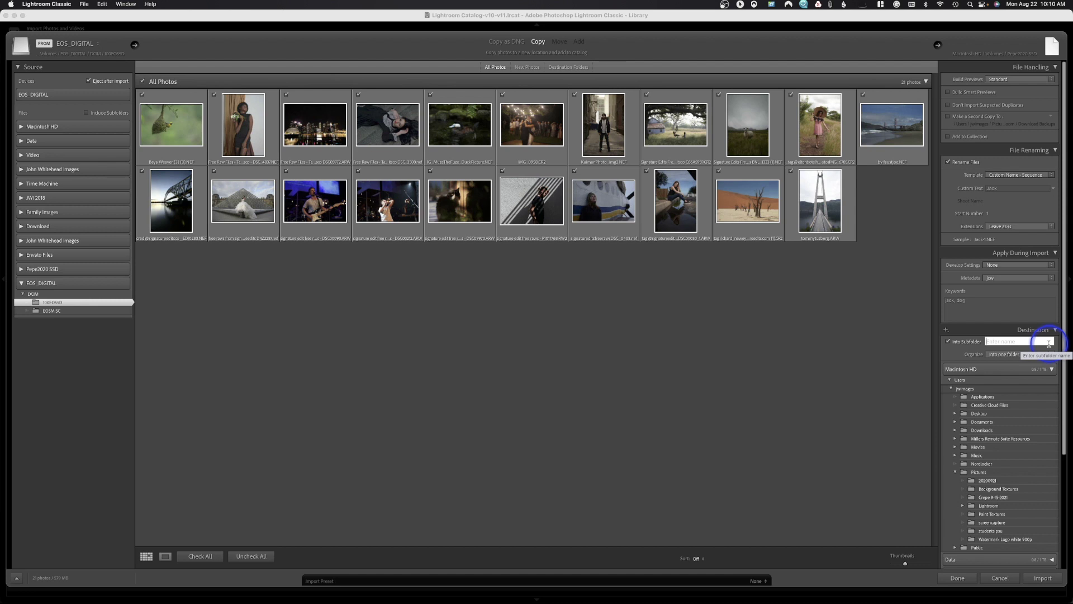
{"action": "type", "text": "08"}
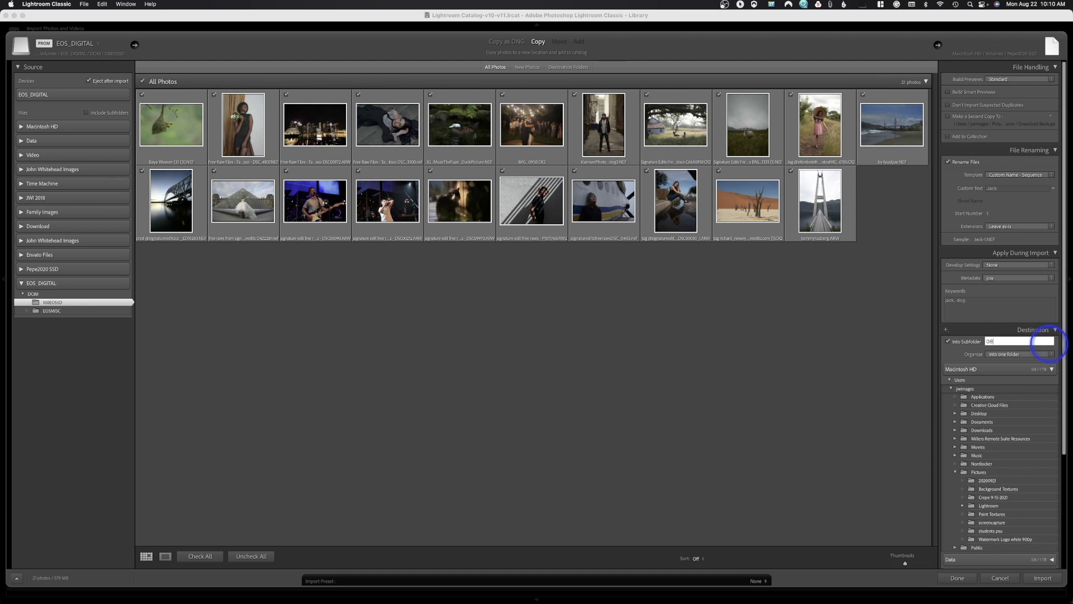
{"action": "type", "text": "2220"}
{"action": "left_click", "coordinate": [999, 343]}
{"action": "type", "text": "/"}
{"action": "key", "text": "BackSpace"}
{"action": "left_click", "coordinate": [1004, 345]}
{"action": "double_click", "coordinate": [1019, 342]}
{"action": "left_click", "coordinate": [1030, 340]}
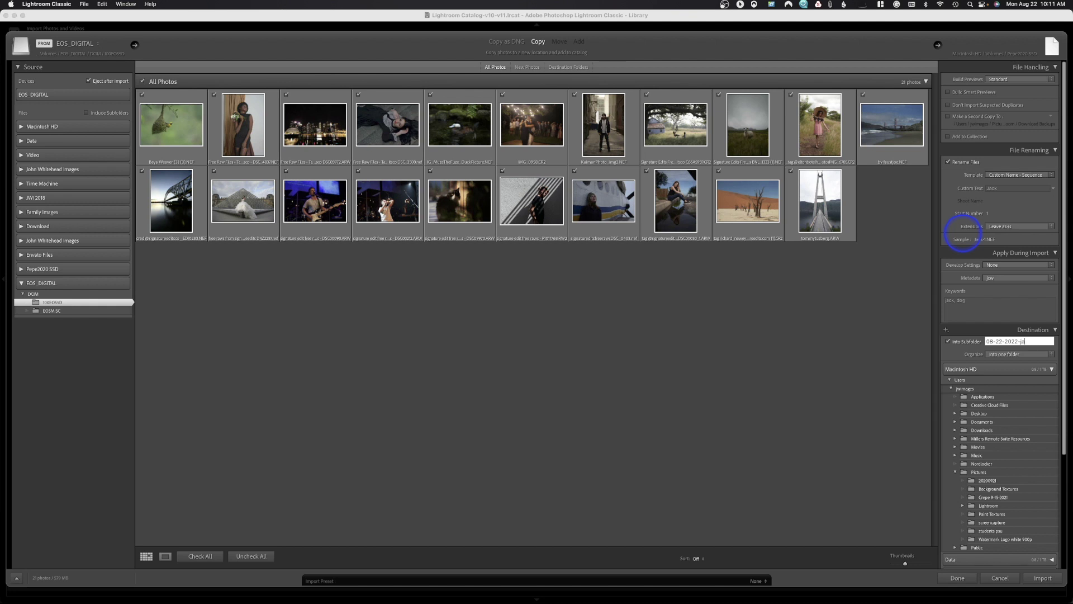
{"action": "type", "text": "k"}
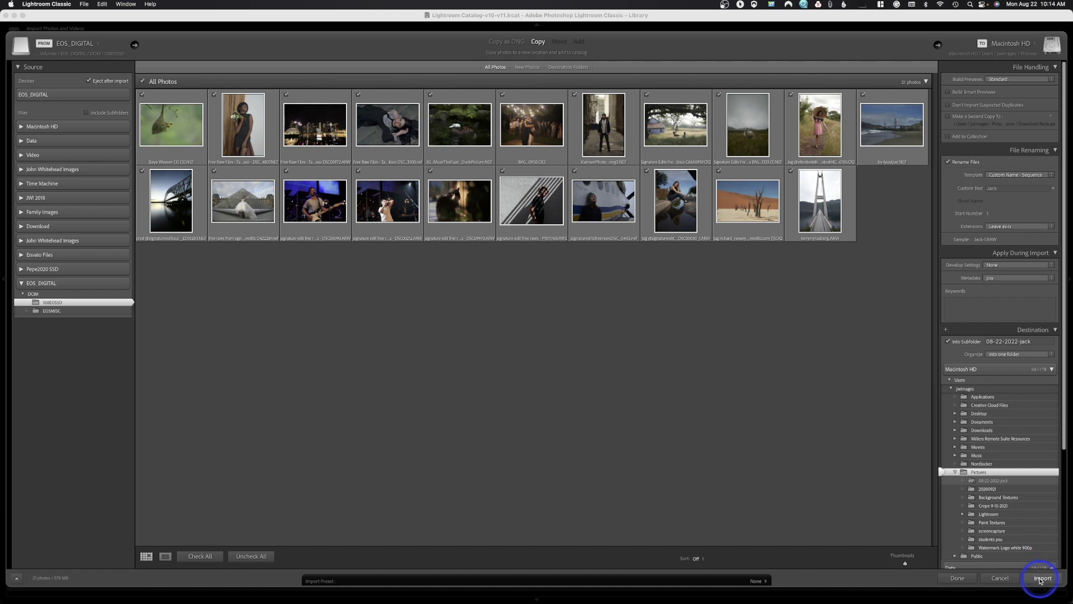
{"action": "left_click", "coordinate": [958, 579]}
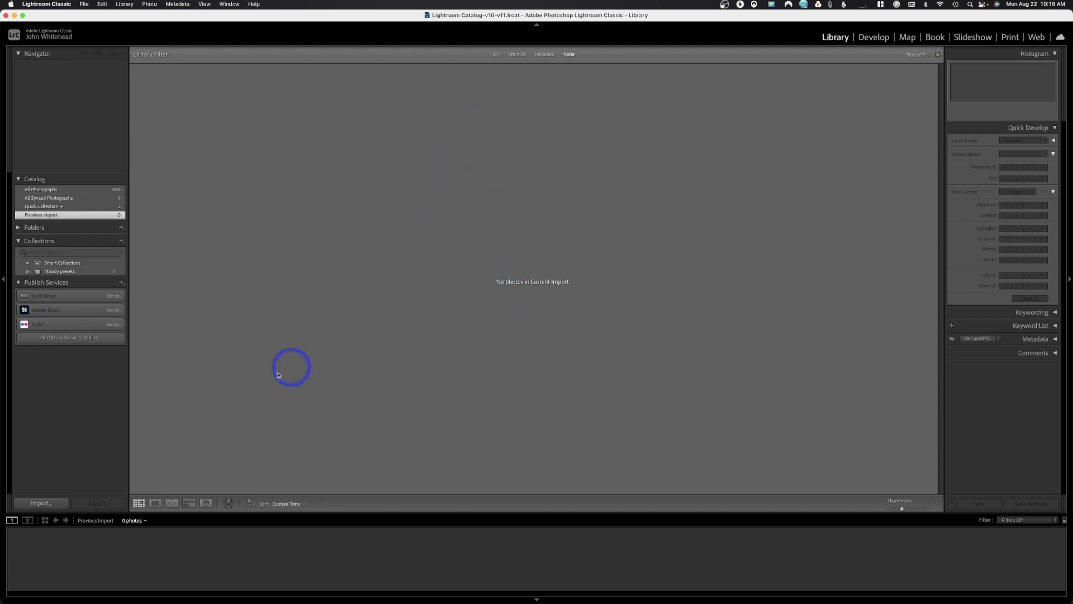
- Start a new import and choose the Lightroom Tutorial folder inside the user's Downloads on Macintosh HD as the source
{"action": "left_click", "coordinate": [48, 506]}
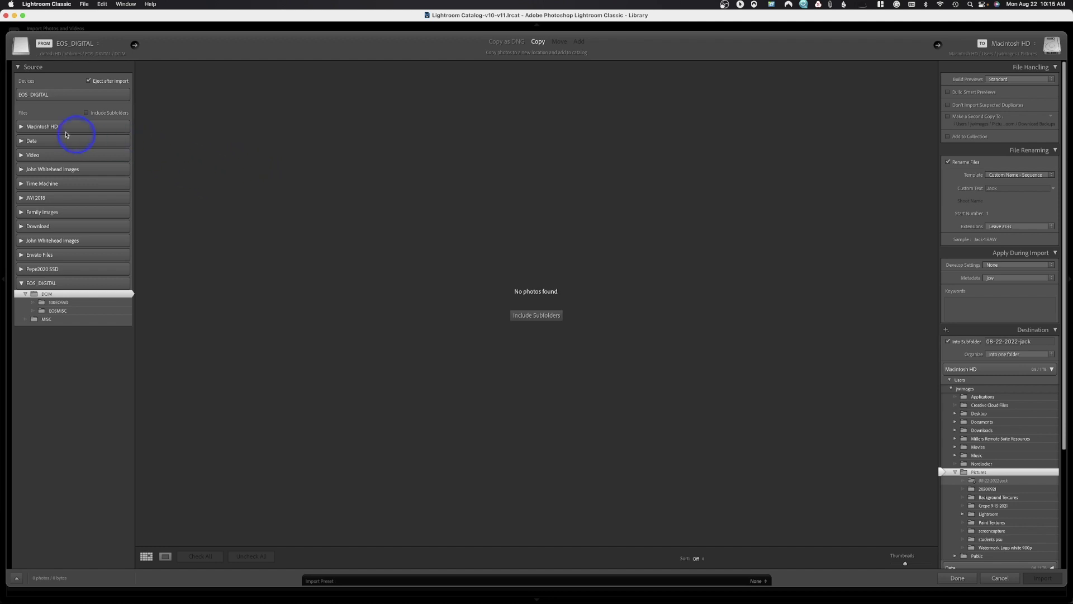
{"action": "left_click", "coordinate": [21, 127]}
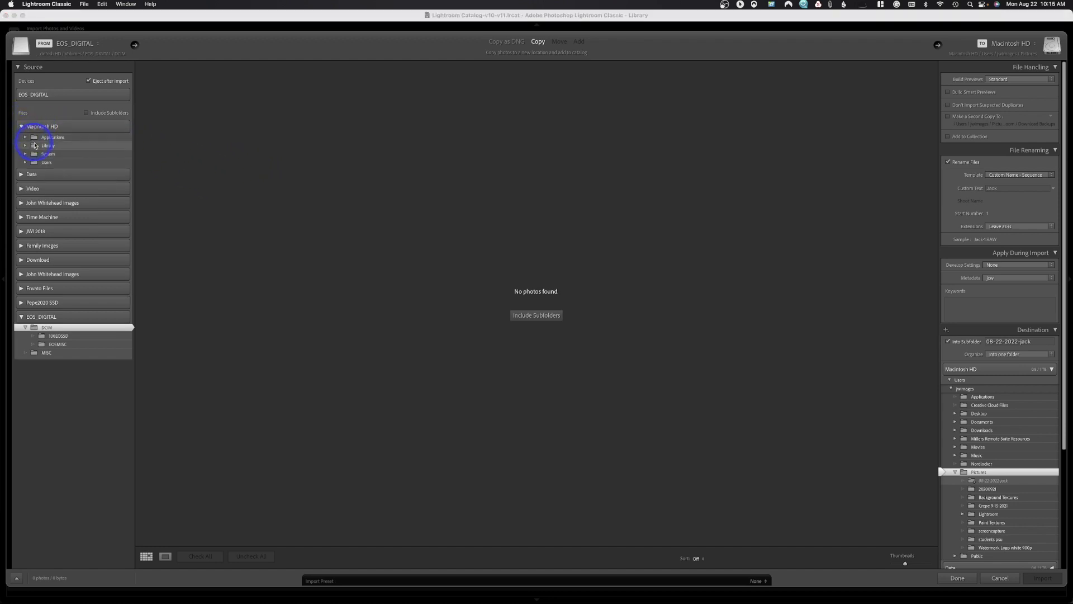
{"action": "left_click", "coordinate": [25, 163]}
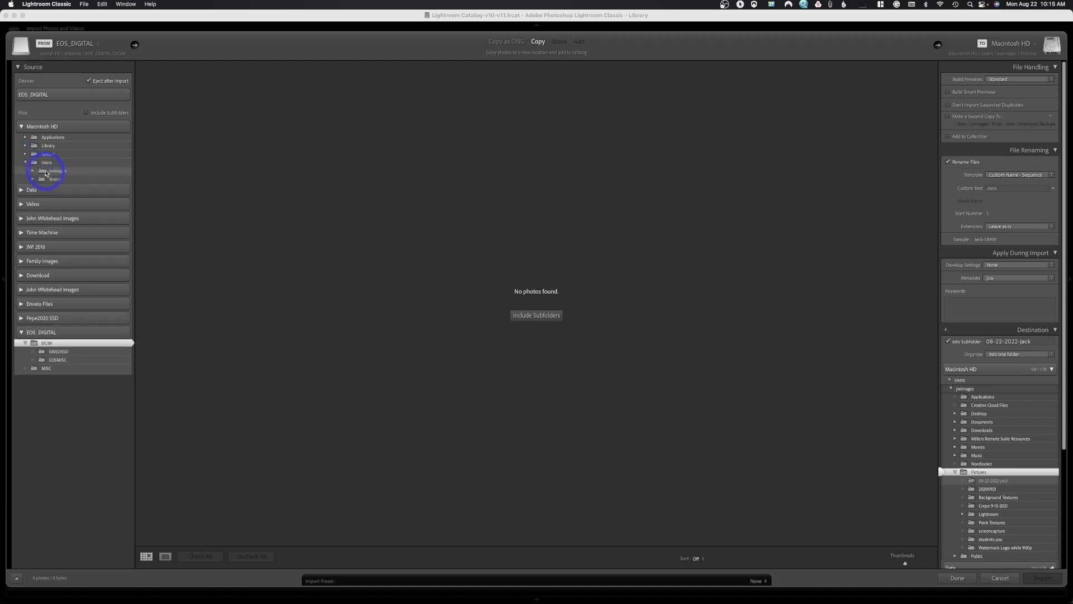
{"action": "left_click", "coordinate": [33, 170]}
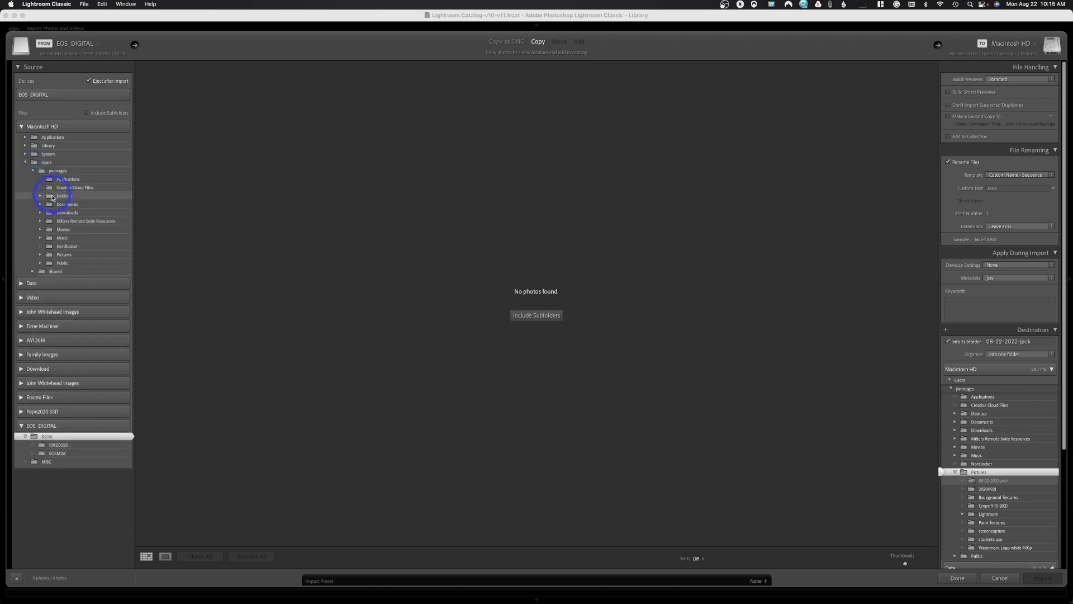
{"action": "left_click", "coordinate": [40, 212]}
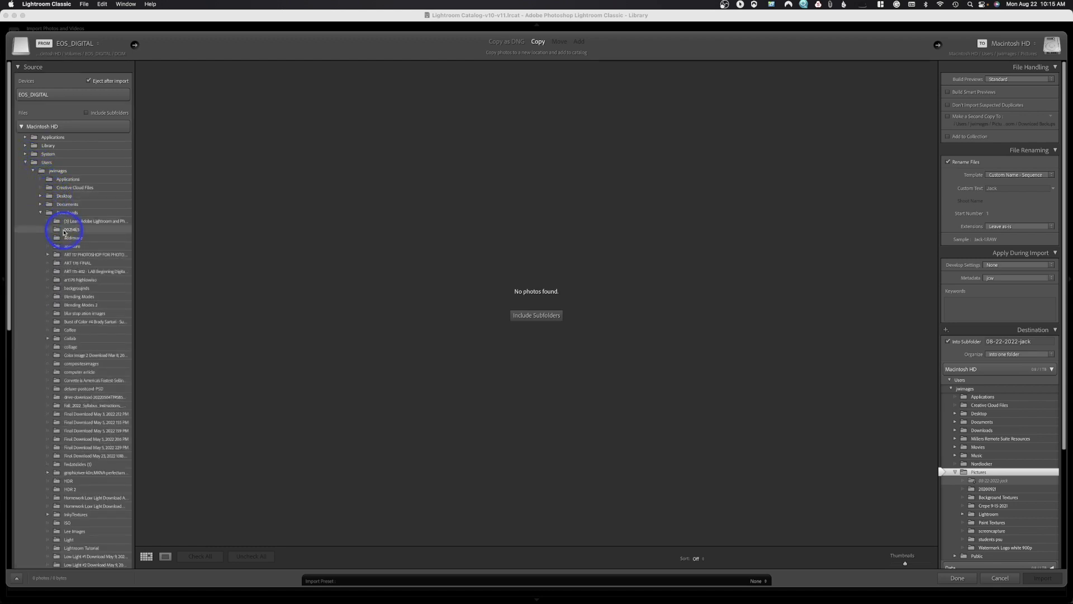
{"action": "scroll", "coordinate": [41, 525], "scroll_direction": "down", "scroll_amount": 2}
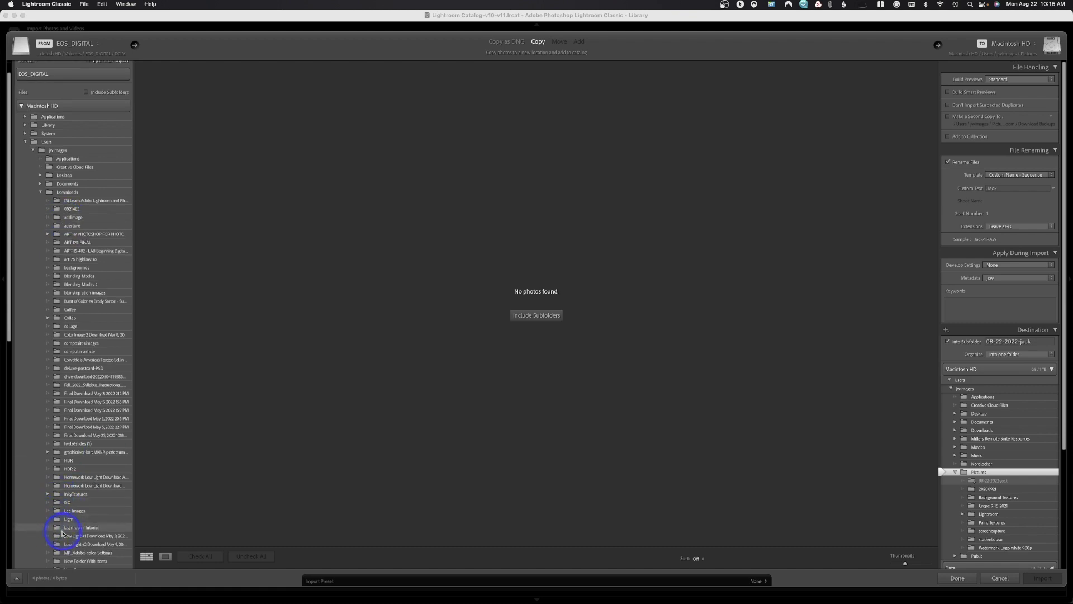
{"action": "left_click", "coordinate": [56, 529]}
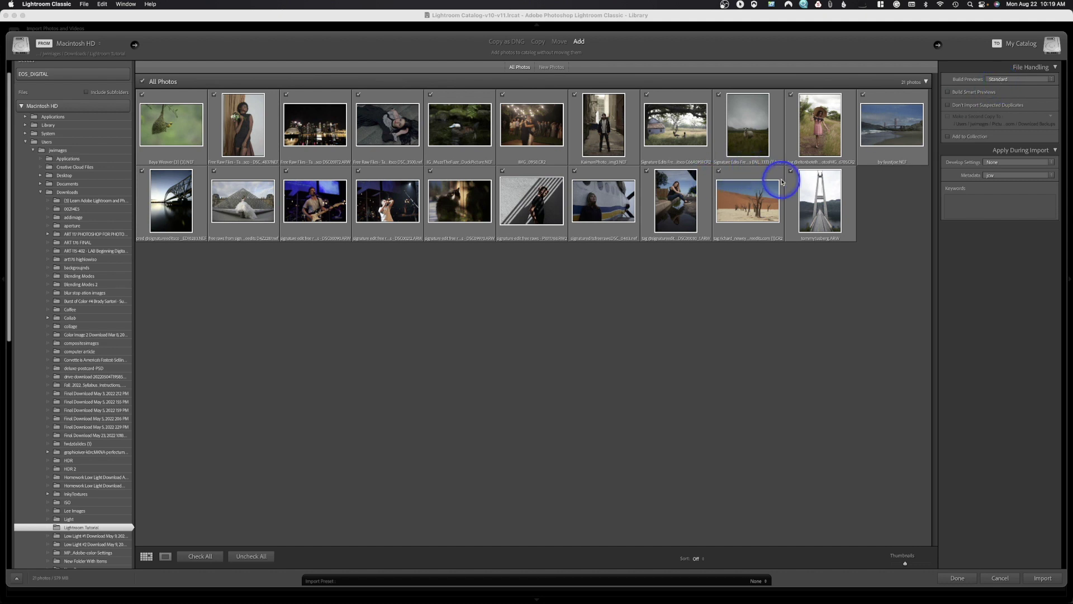
- Import all the folder's photos into the catalog with Standard previews and the metadata preset named with initials
{"action": "left_click", "coordinate": [1006, 80]}
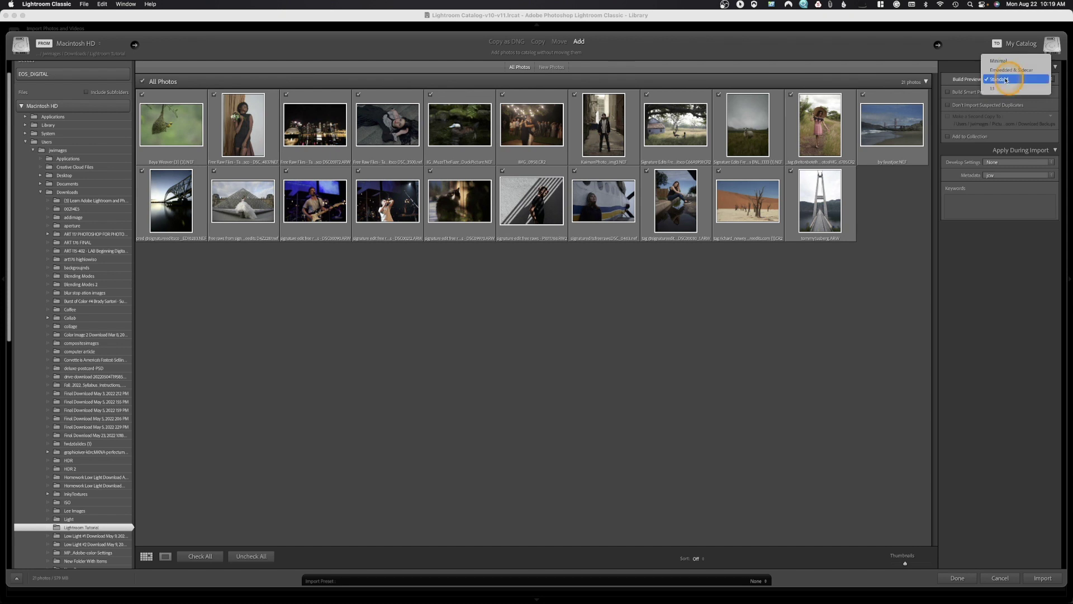
{"action": "left_click", "coordinate": [1007, 80]}
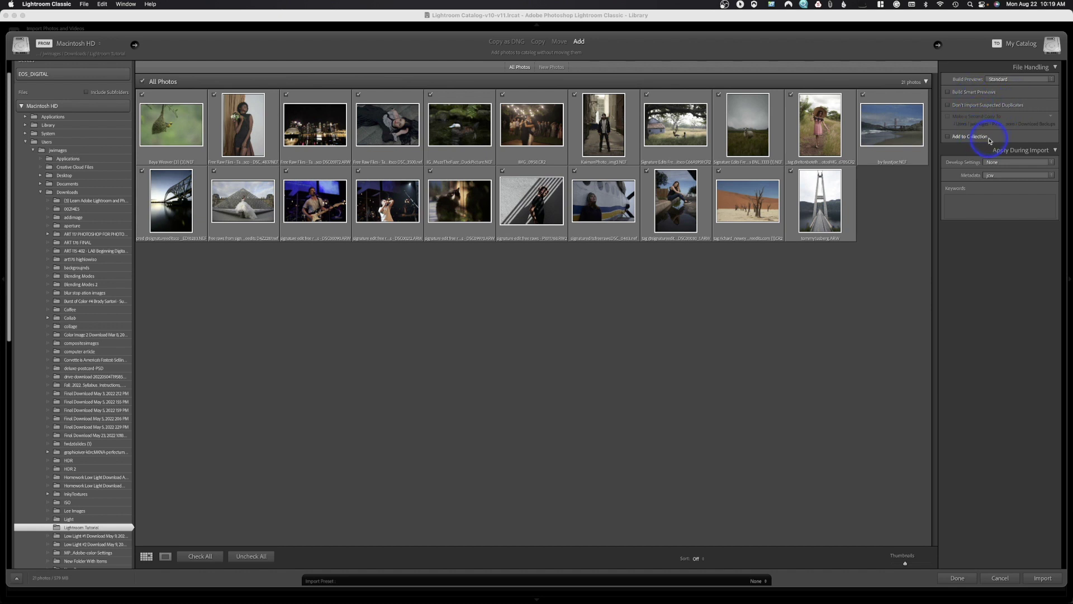
{"action": "left_click", "coordinate": [1026, 177]}
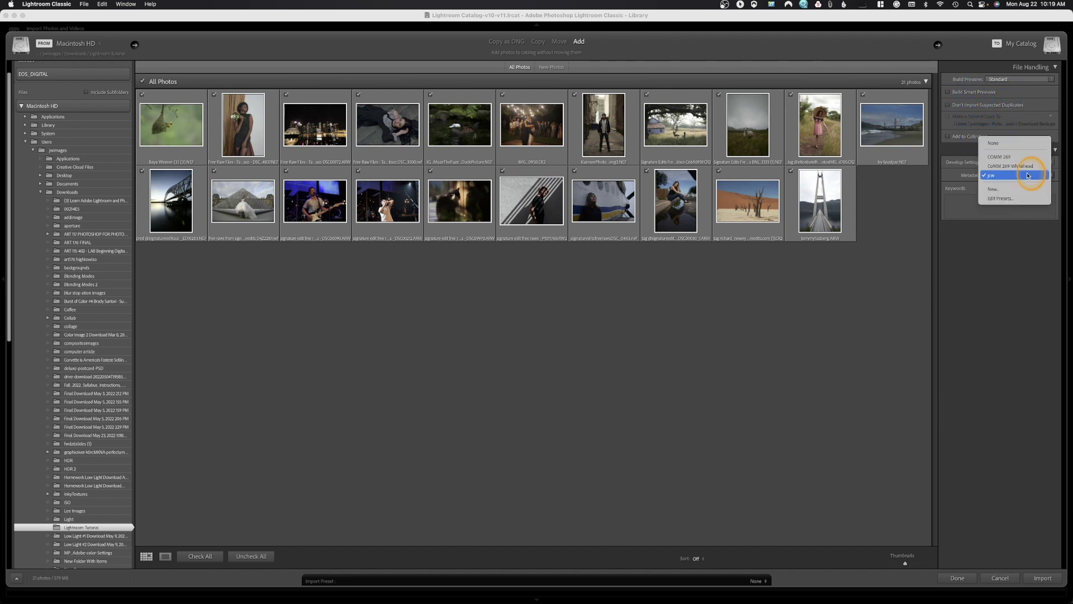
{"action": "left_click", "coordinate": [1029, 176]}
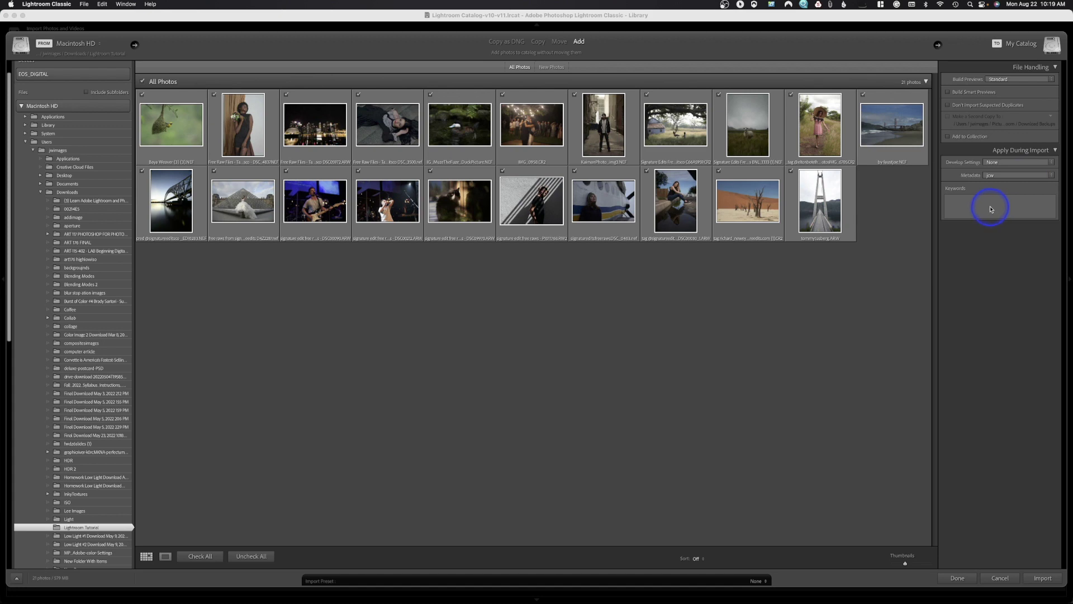
{"action": "left_click", "coordinate": [1039, 578]}
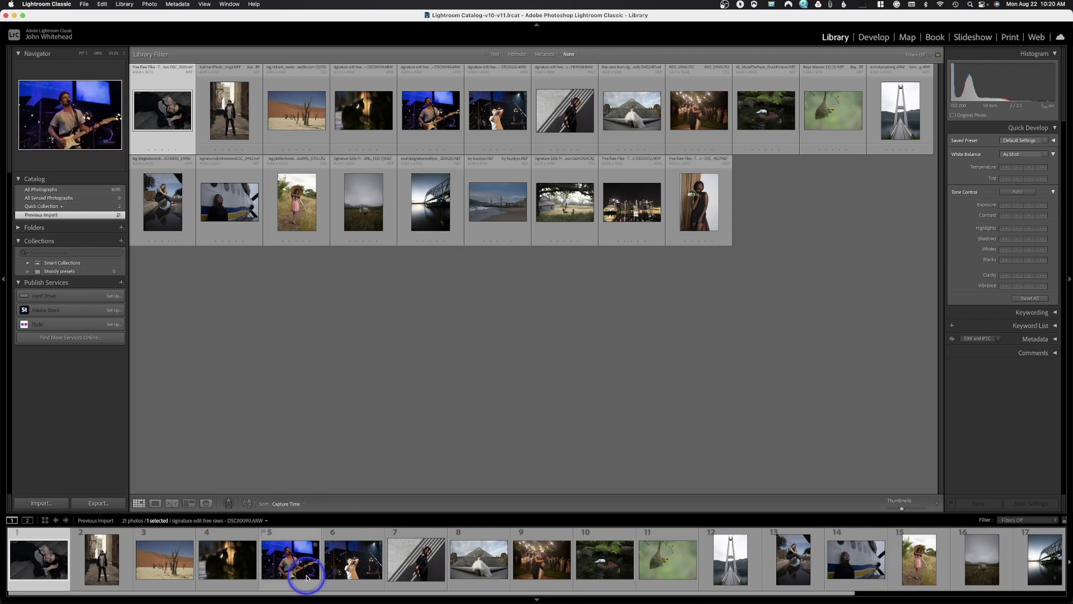
- Switch to Loupe view and look through the first three imported photos at enlarged size
{"action": "left_click", "coordinate": [155, 504]}
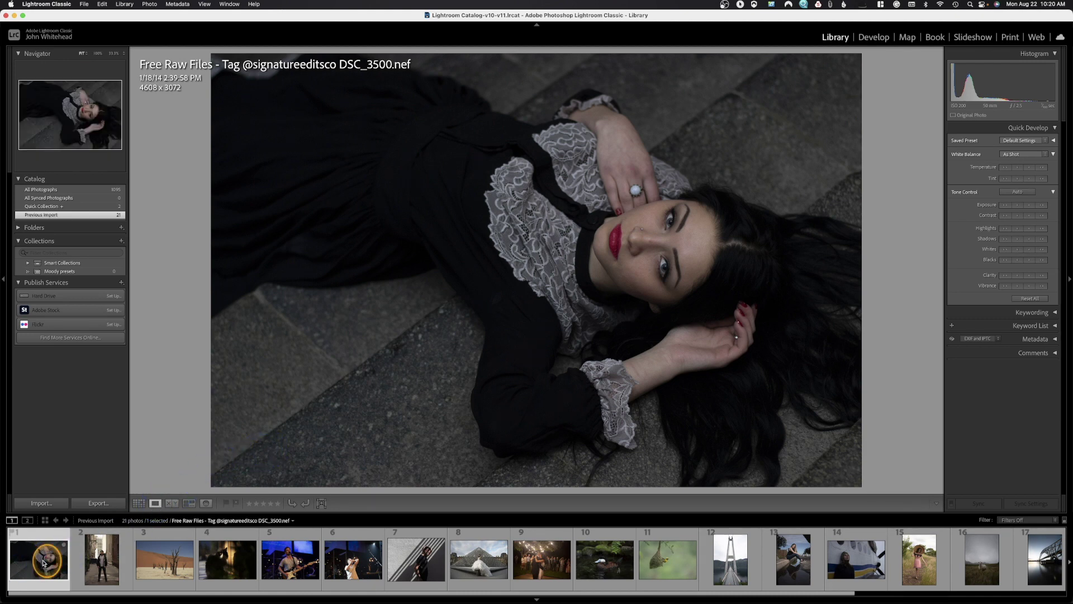
{"action": "left_click", "coordinate": [128, 559]}
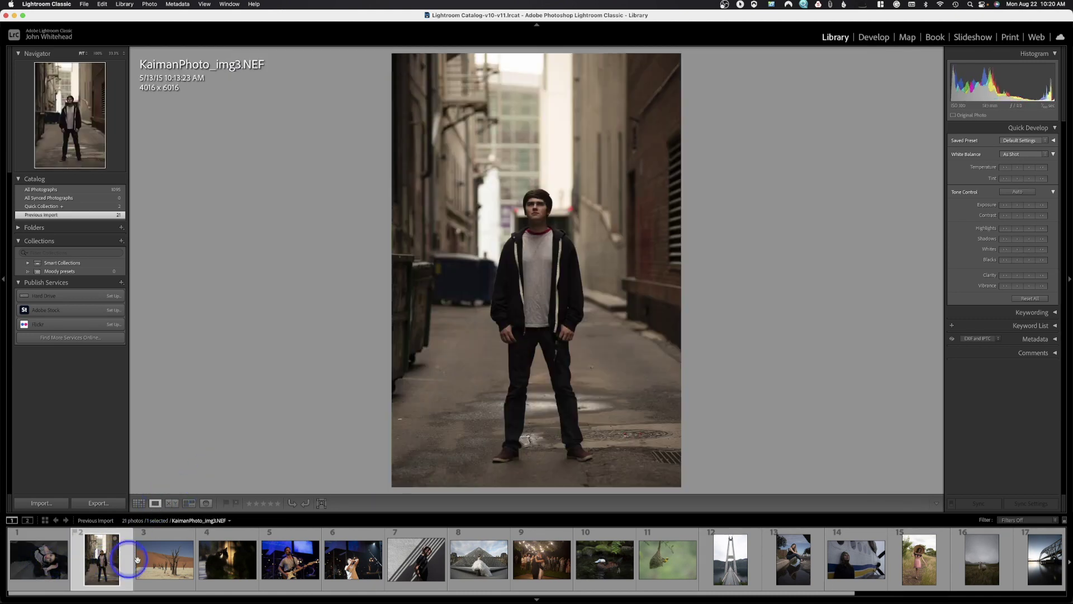
{"action": "left_click", "coordinate": [154, 562]}
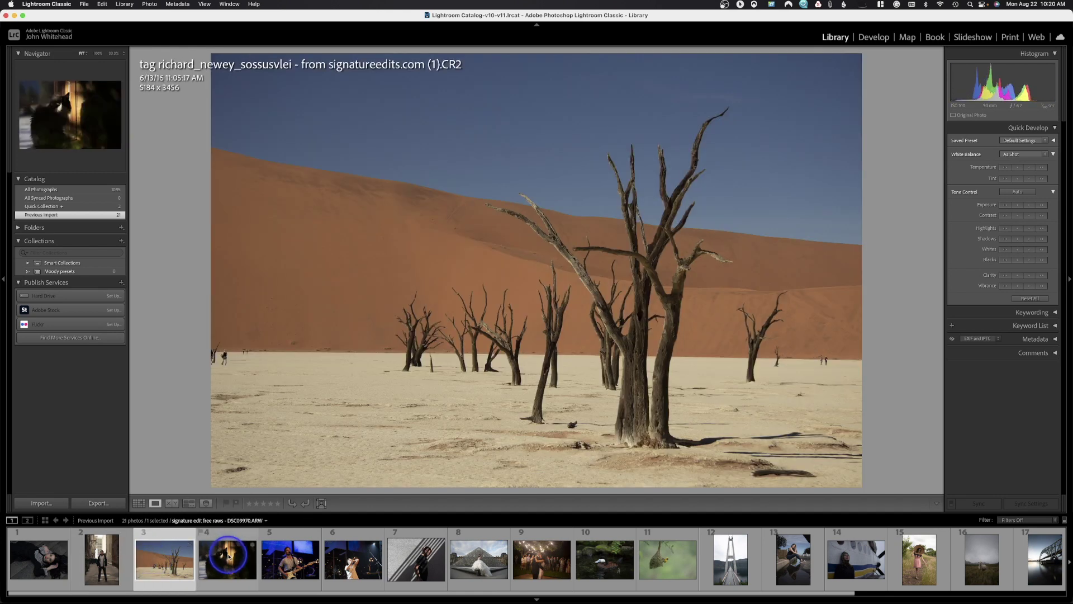